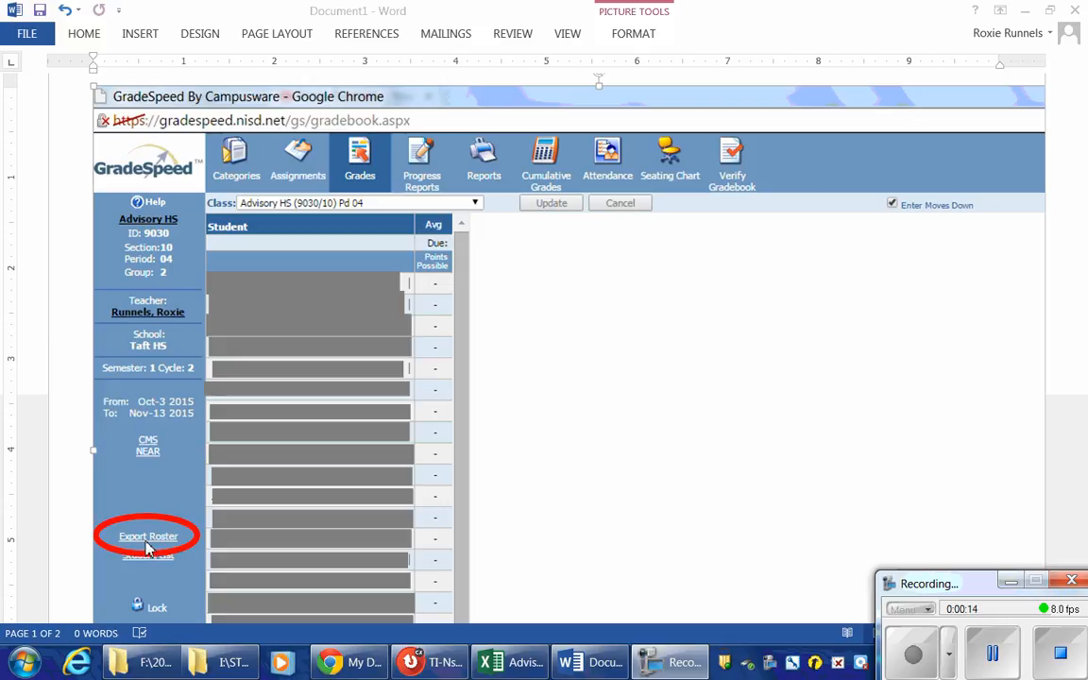
- Switch to the Advisory_HS (2) roster in Excel, insert a column before the Last column, and head it "Class Name"
left_click(531, 665)
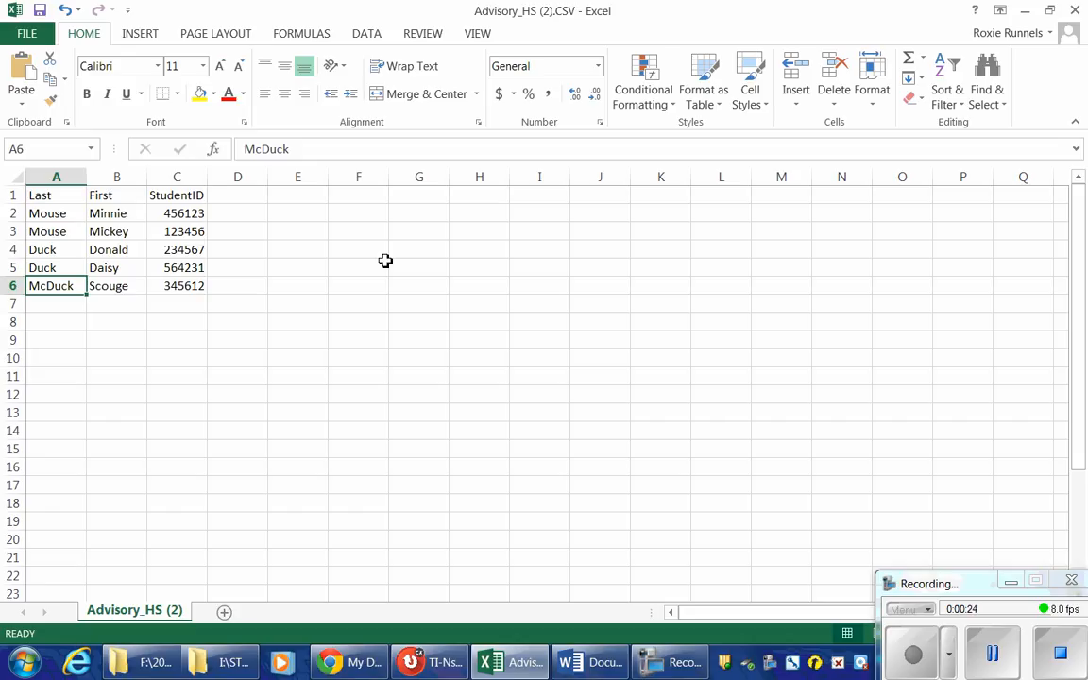
right_click(74, 178)
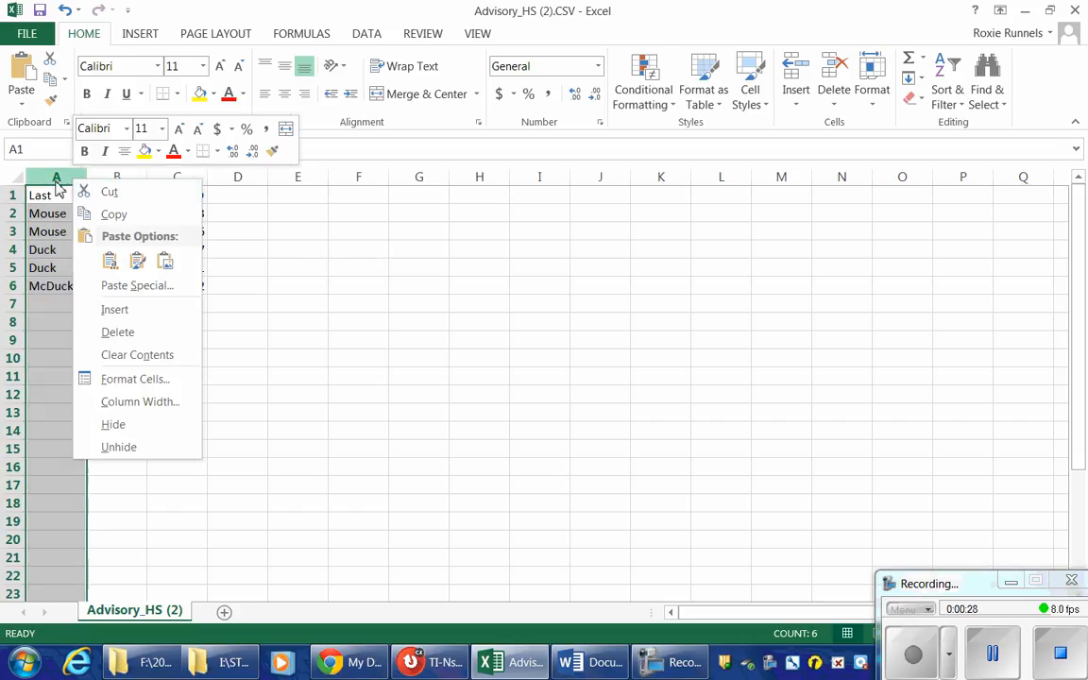
left_click(114, 310)
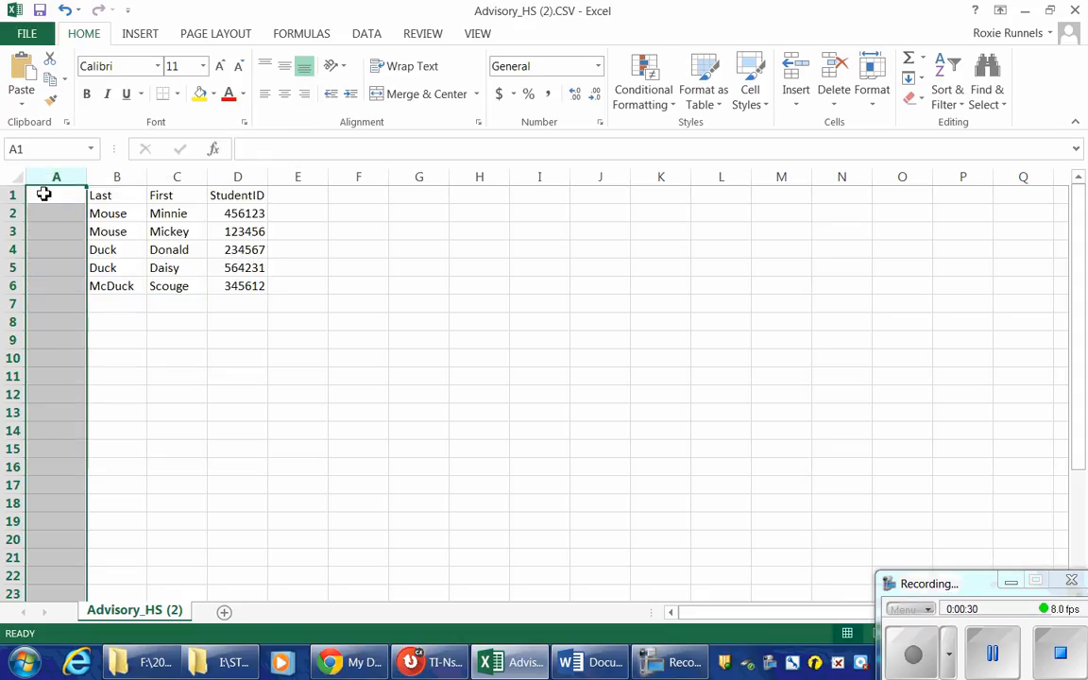
left_click(41, 191)
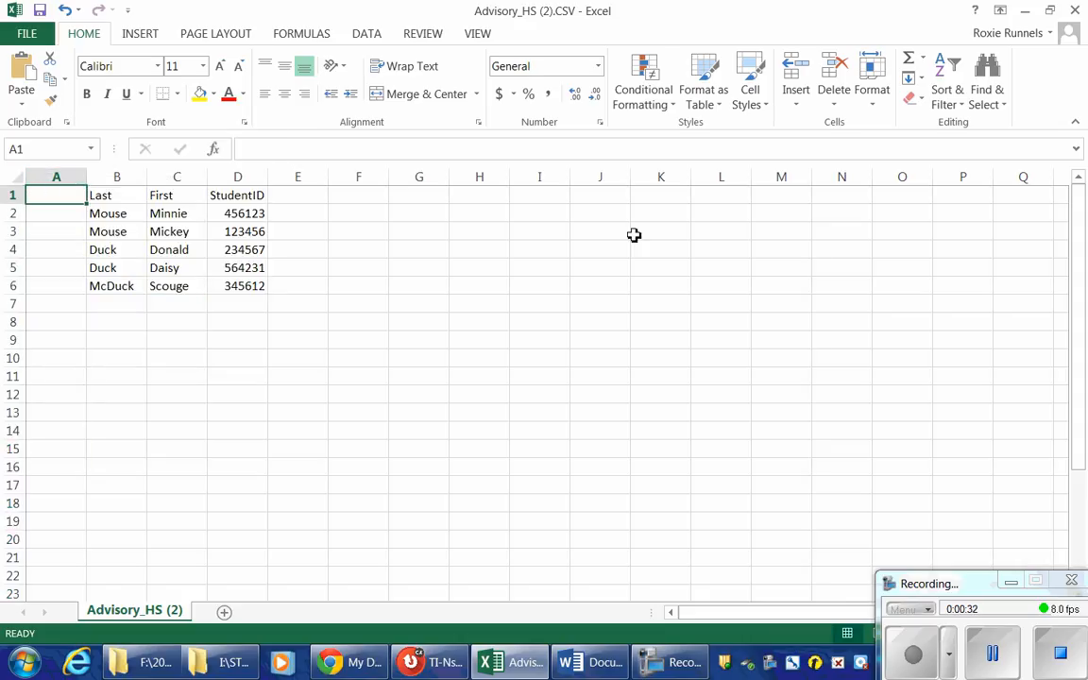
type("Class Name")
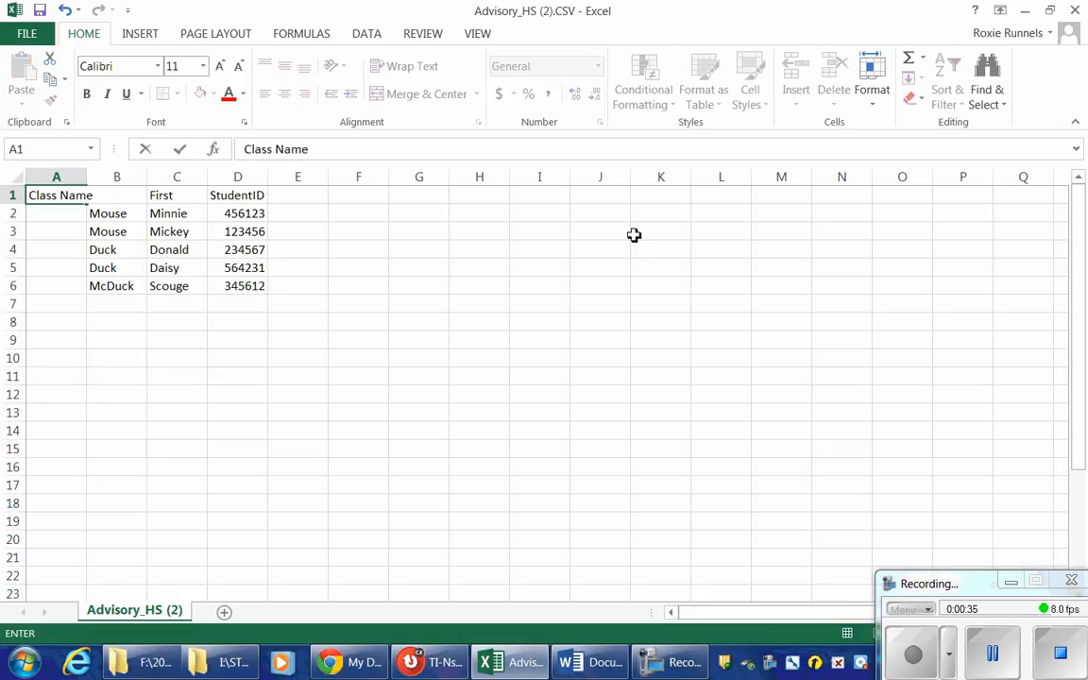
key("Return")
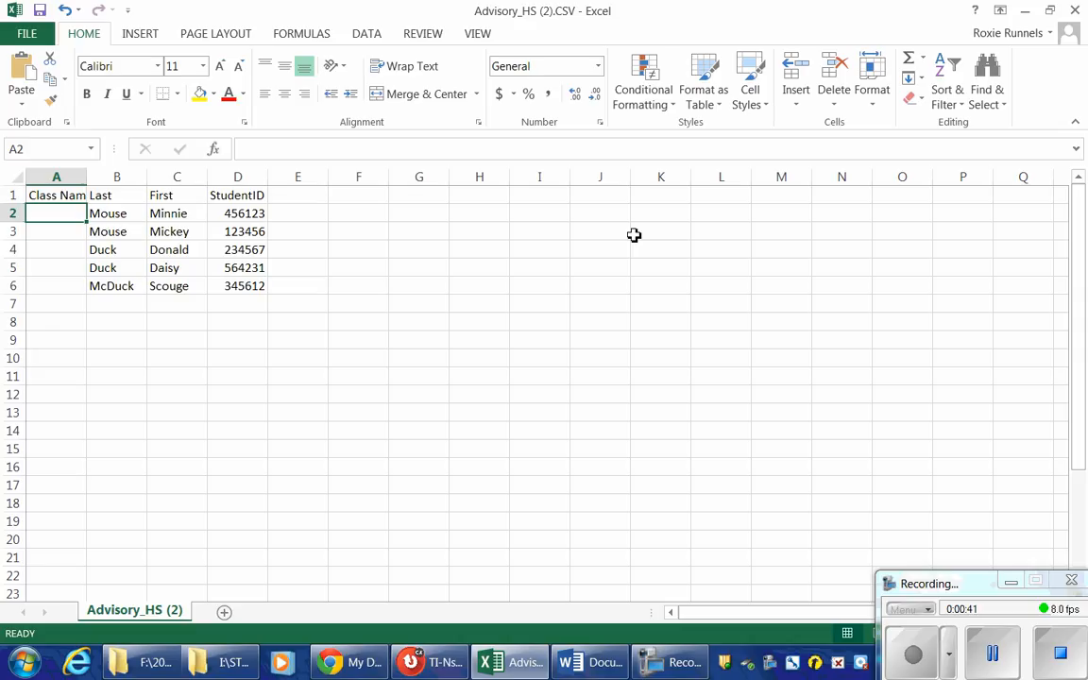
- Enter "First Period" in cell A2 and copy it down to A3:A6 for the remaining students
type("First P")
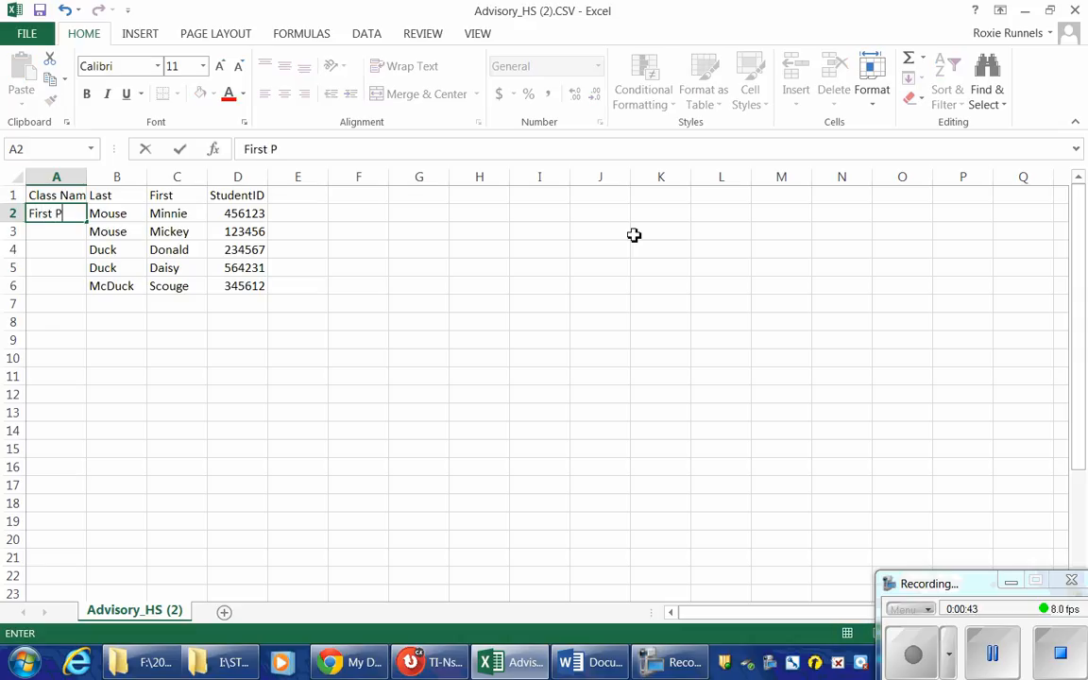
type("eriod")
key("Return")
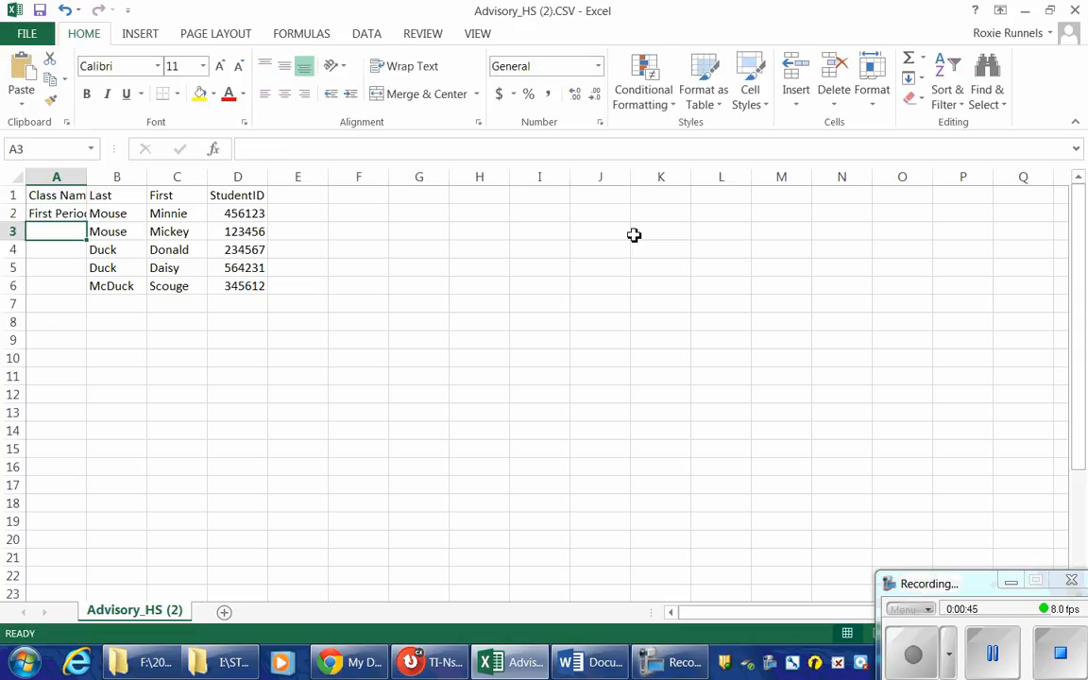
key("Up")
key("ctrl+c")
key("Down")
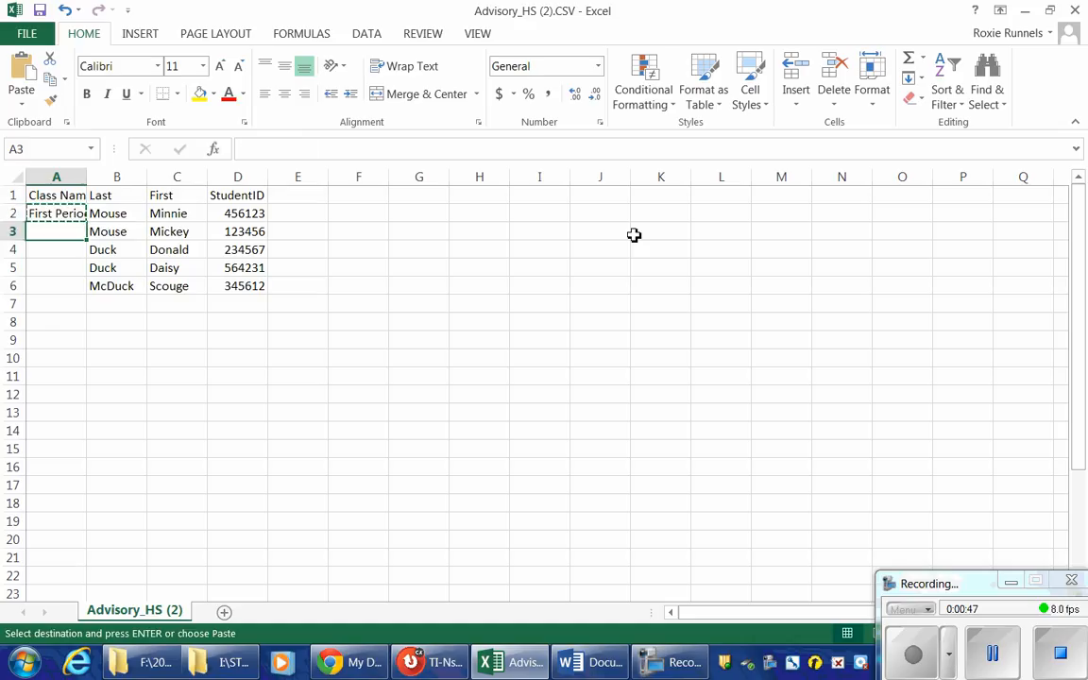
key("shift+Down")
key("shift+Down")
key("shift+Down")
key("Return")
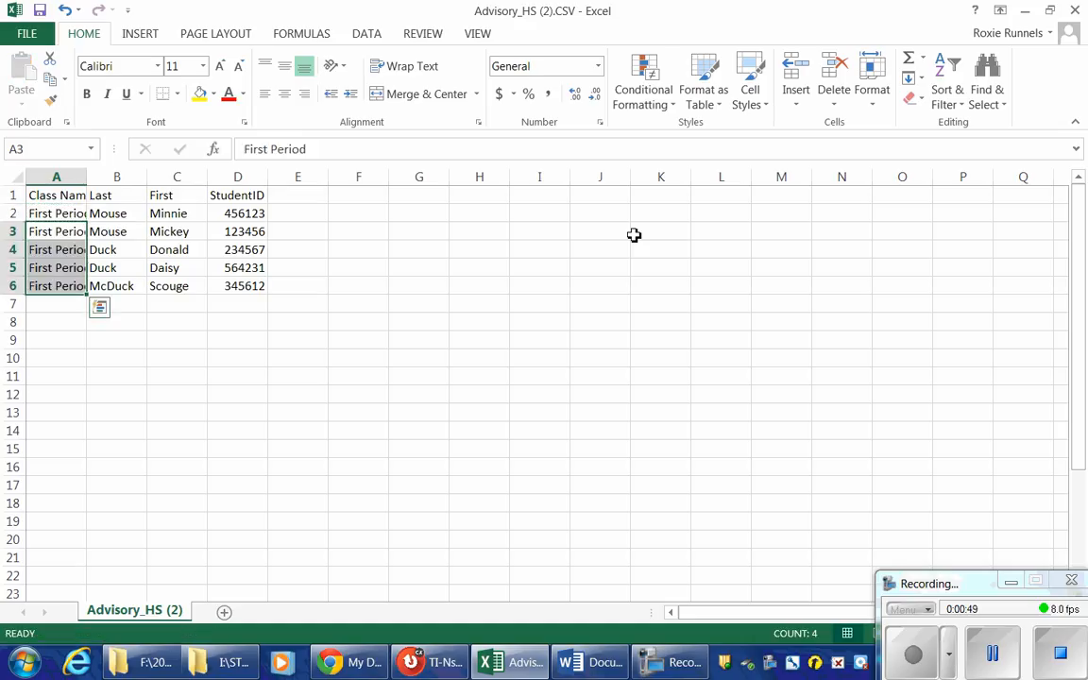
left_click(76, 308)
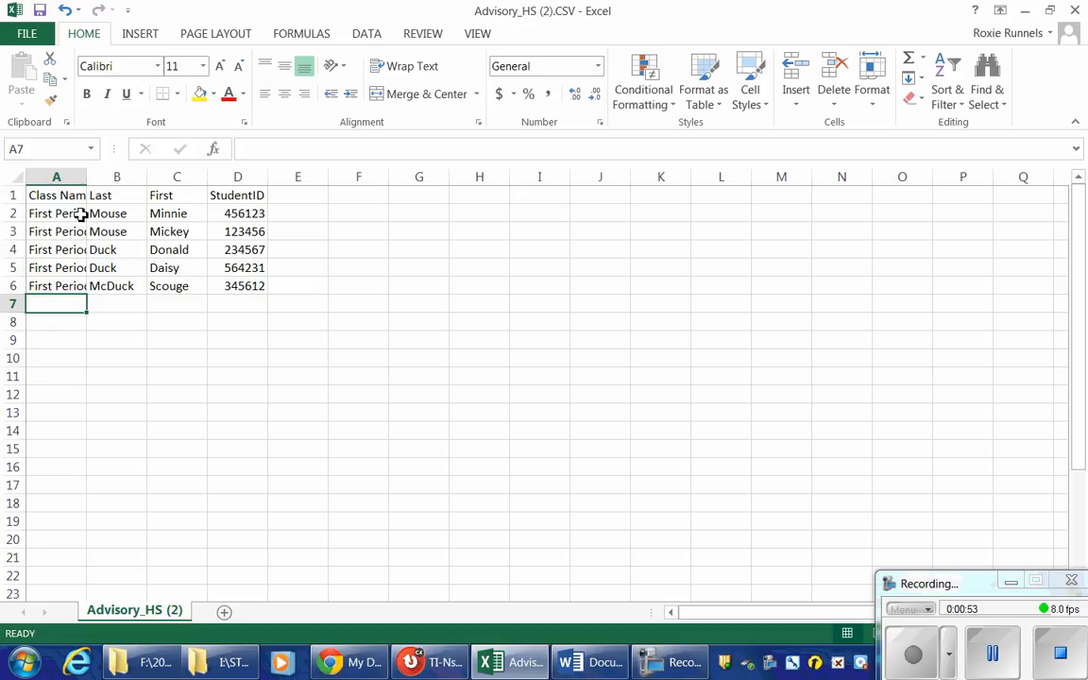
- Save the roster to the Desktop as "First Period" in CSV (Comma delimited) format, keeping that format
left_click(26, 33)
left_click(48, 214)
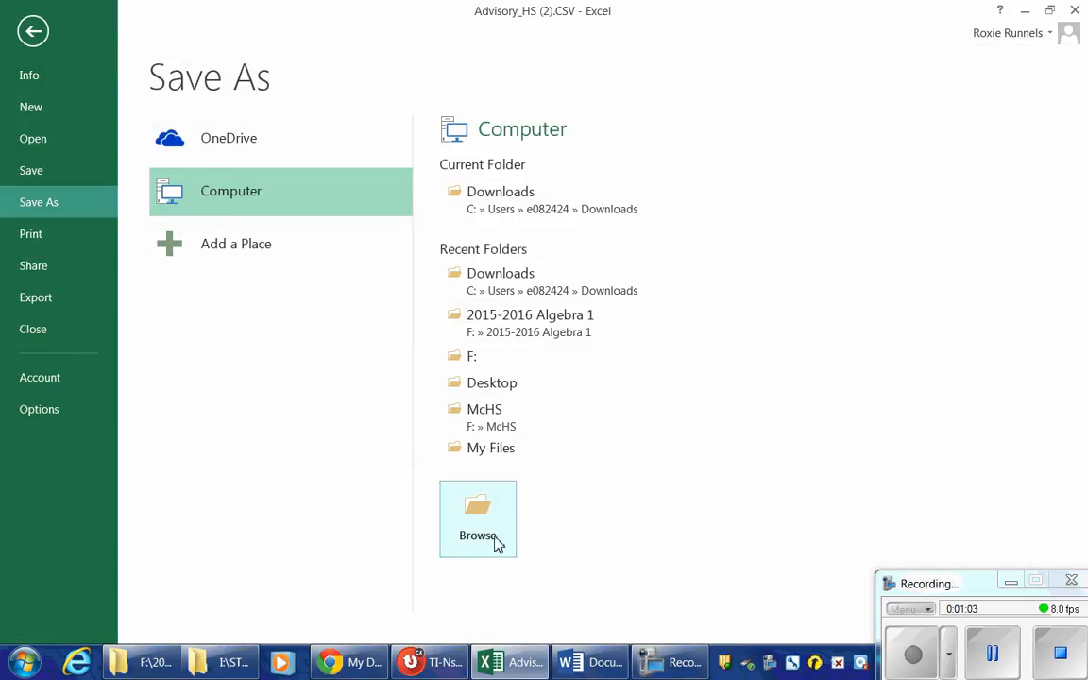
left_click(504, 384)
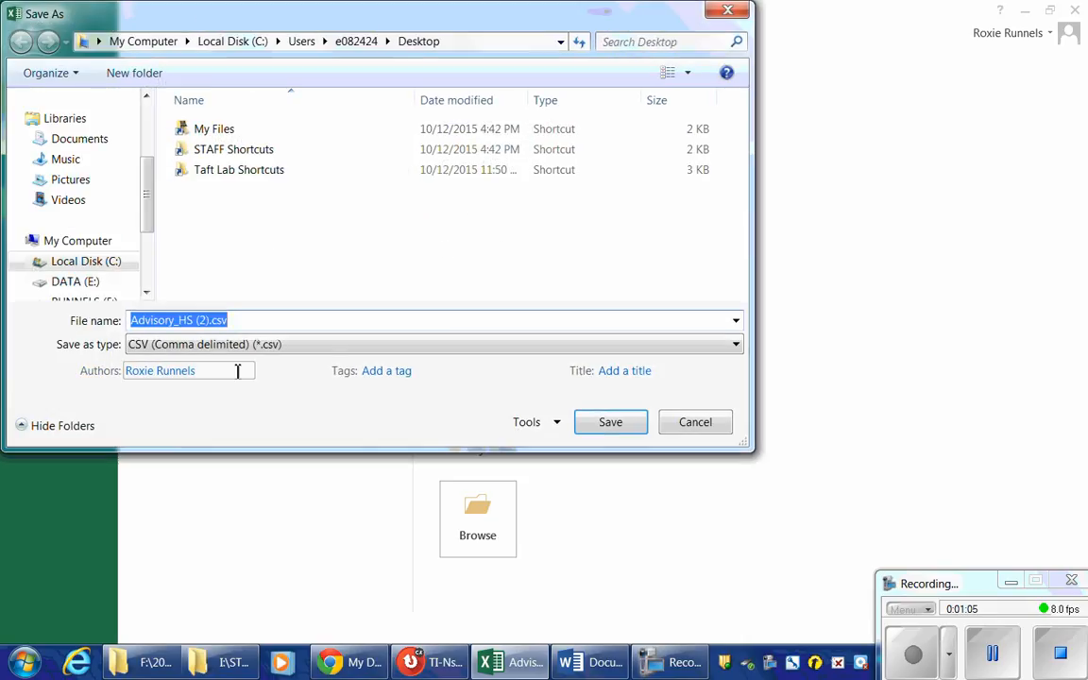
type("First ")
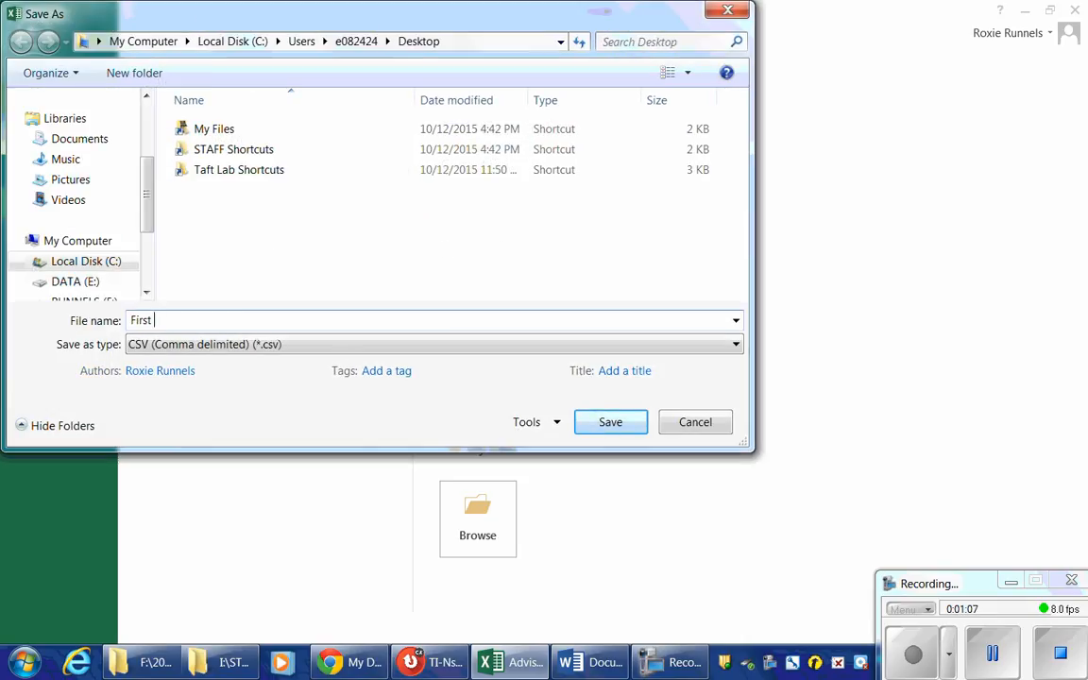
type("Peirod")
type("riod")
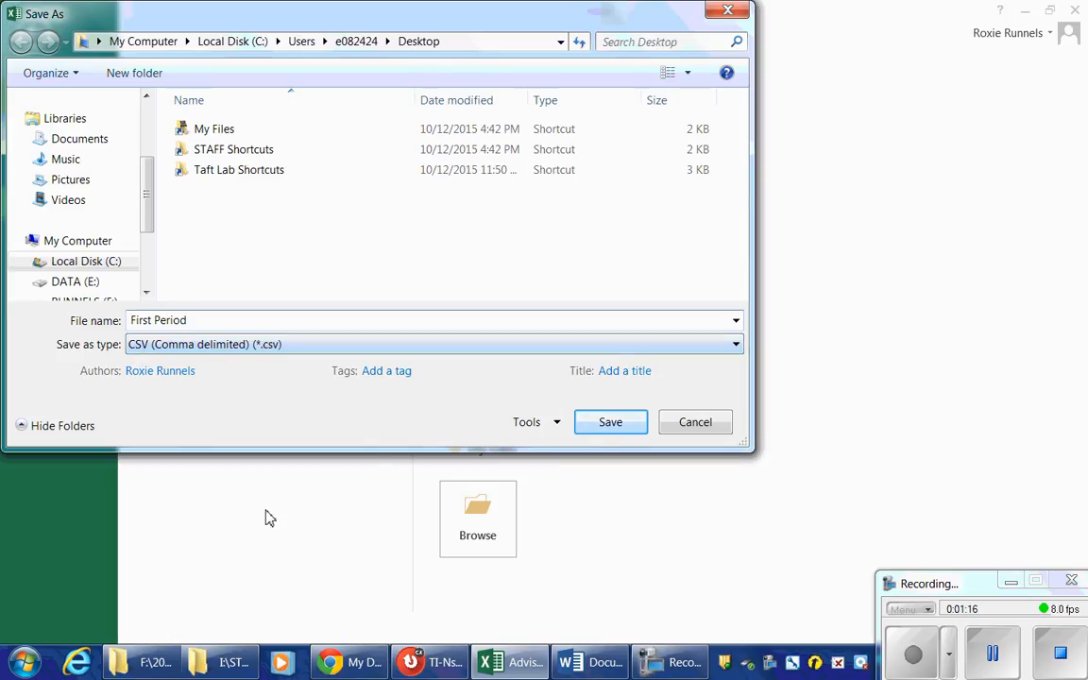
left_click(619, 424)
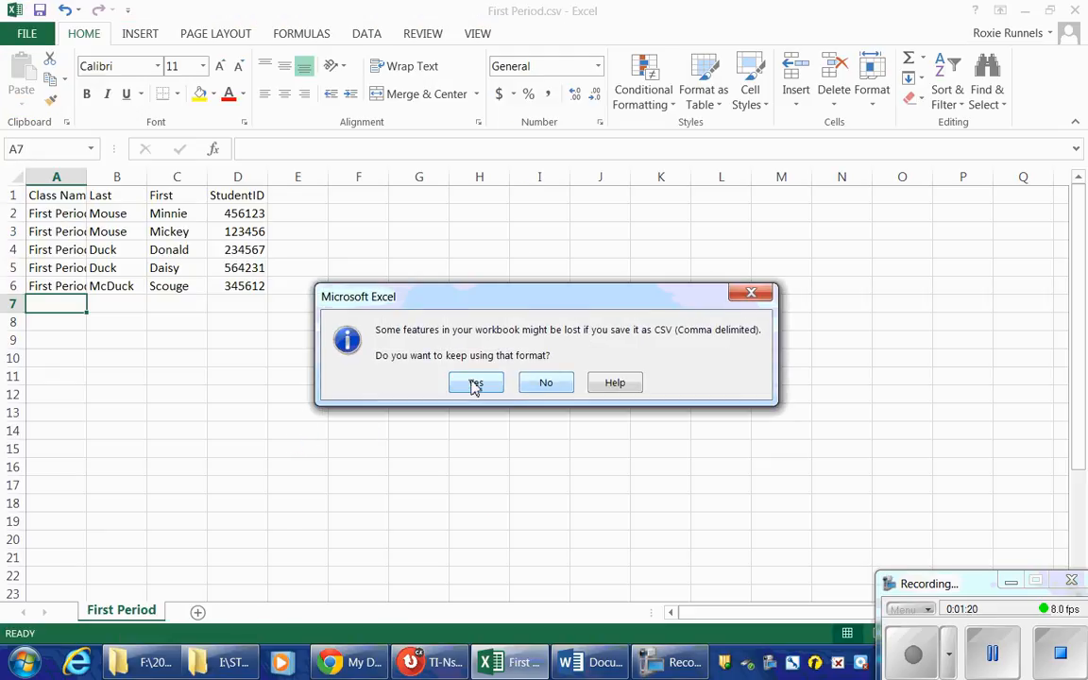
left_click(474, 386)
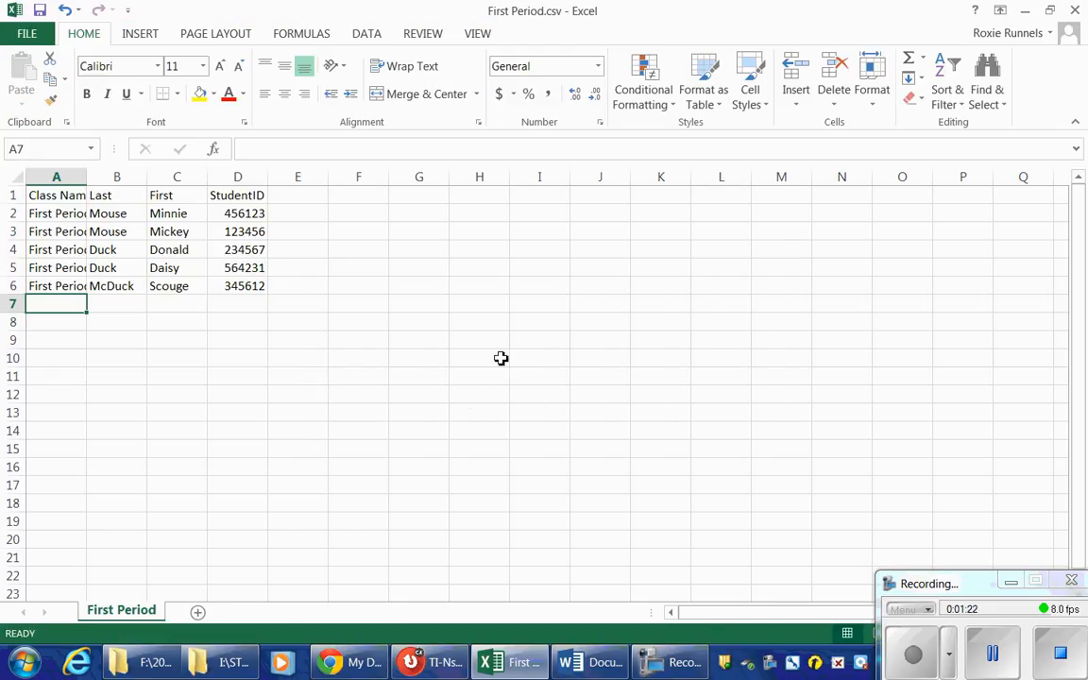
- Close the First Period workbook, saving its changes, and switch to TI-Nspire CX Navigator Teacher Software
left_click(1075, 13)
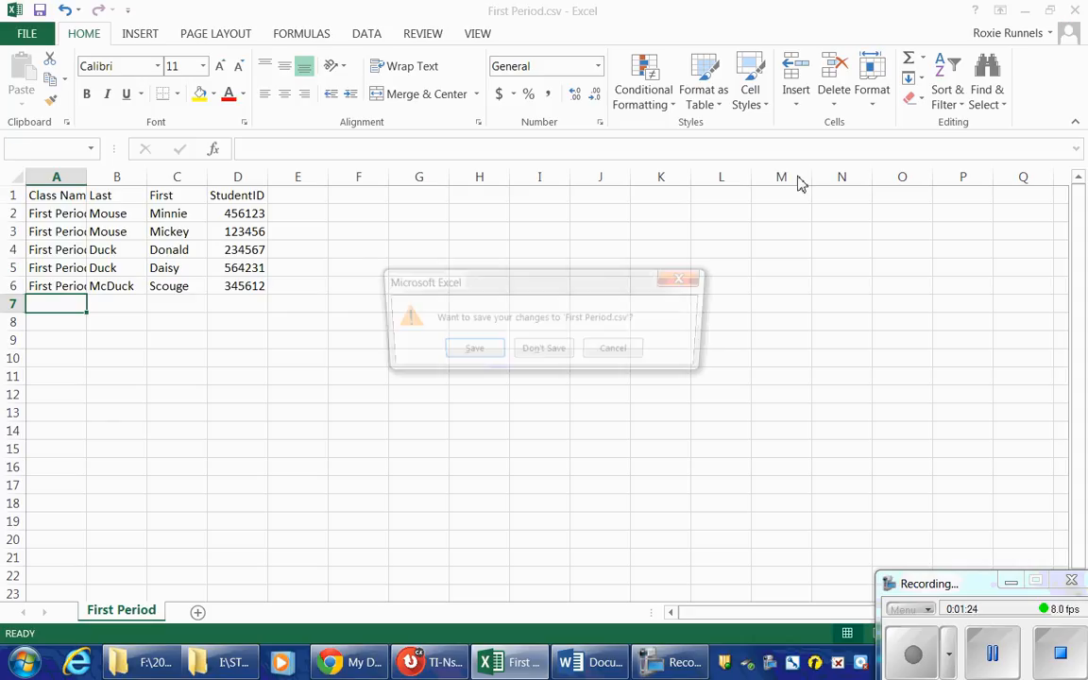
key("Return")
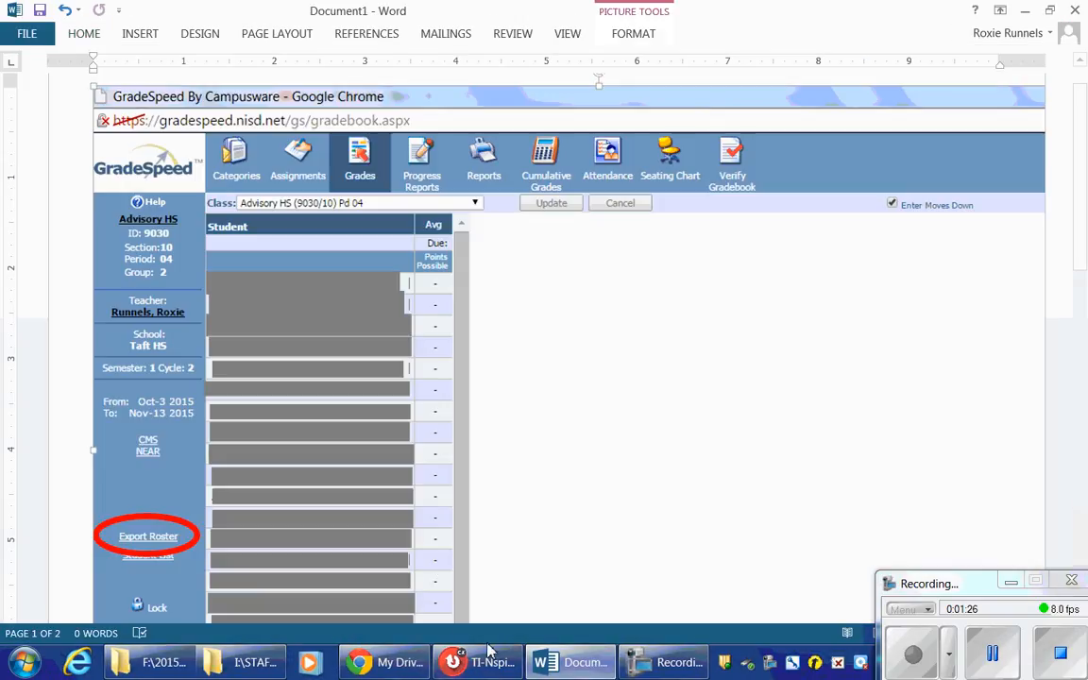
left_click(442, 668)
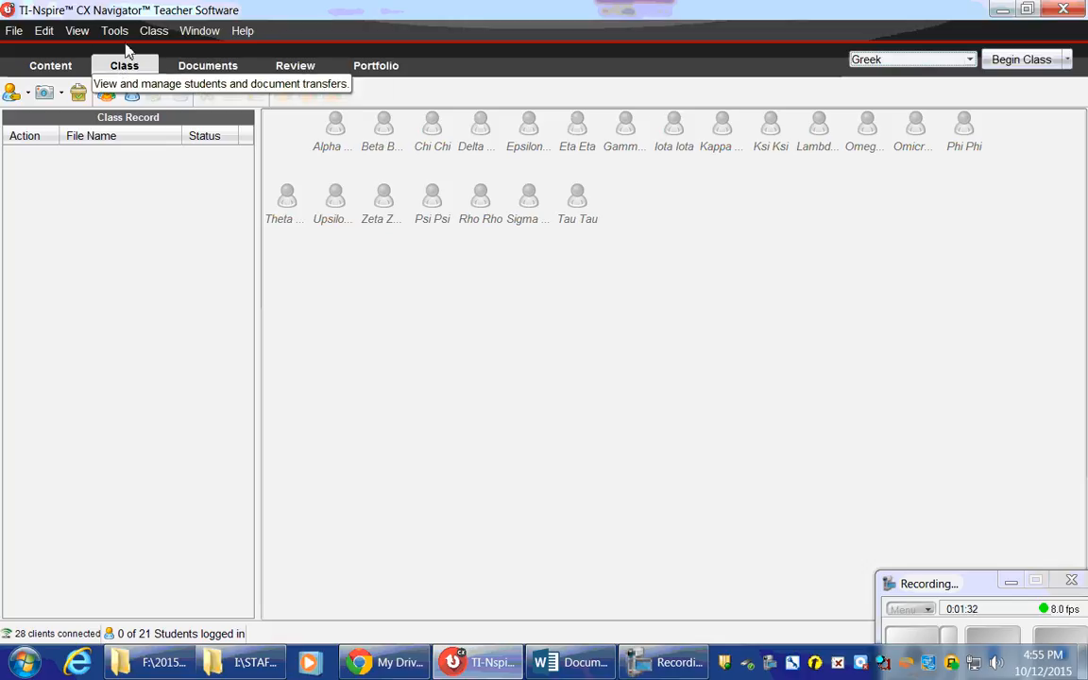
left_click(157, 30)
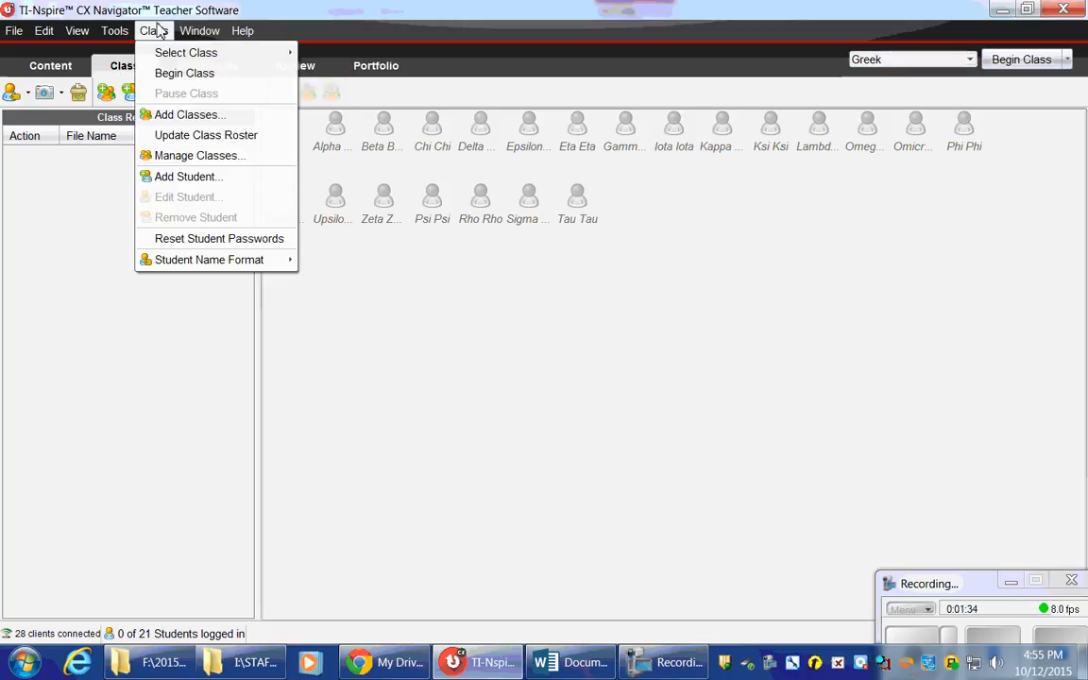
left_click(137, 71)
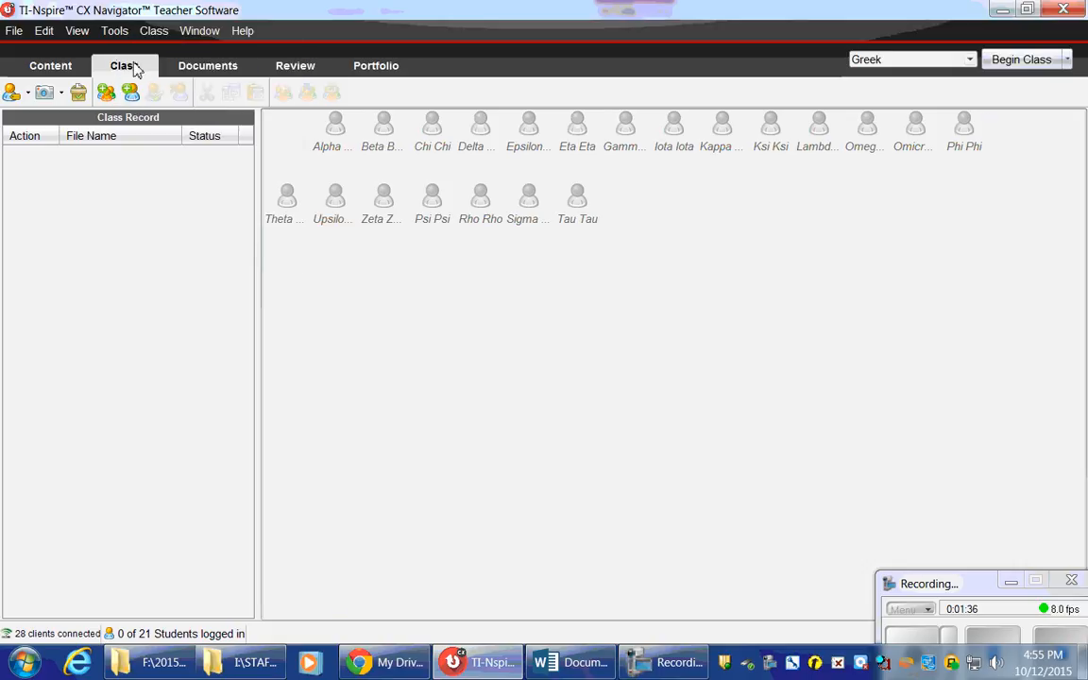
left_click(208, 68)
left_click(154, 32)
left_click(200, 32)
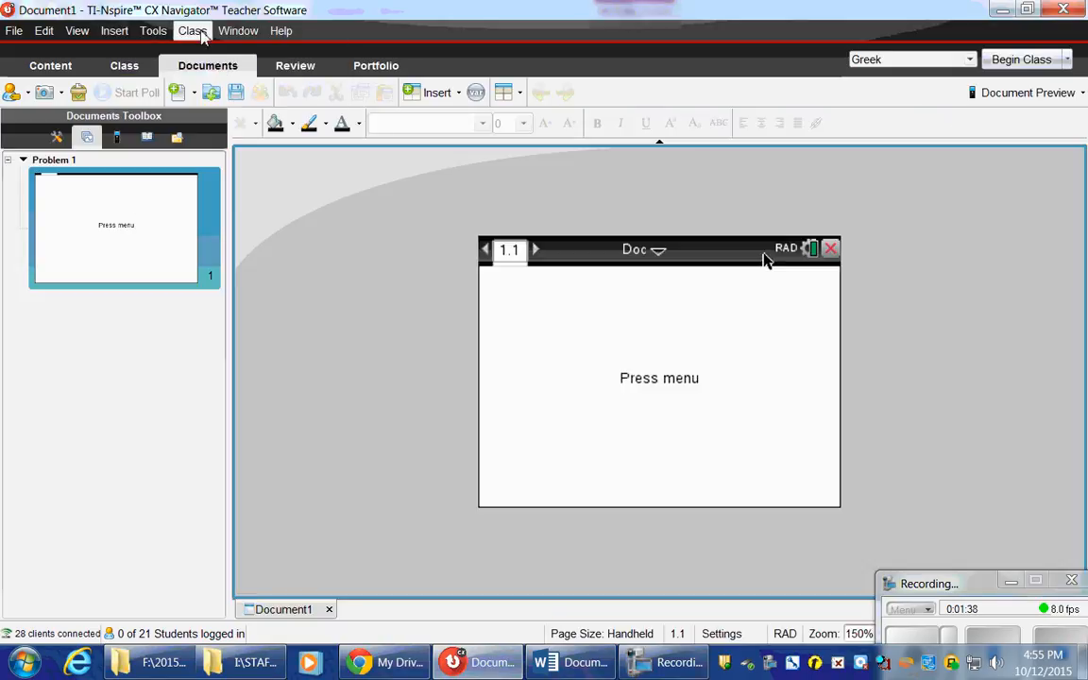
left_click(201, 32)
mouse_move(221, 37)
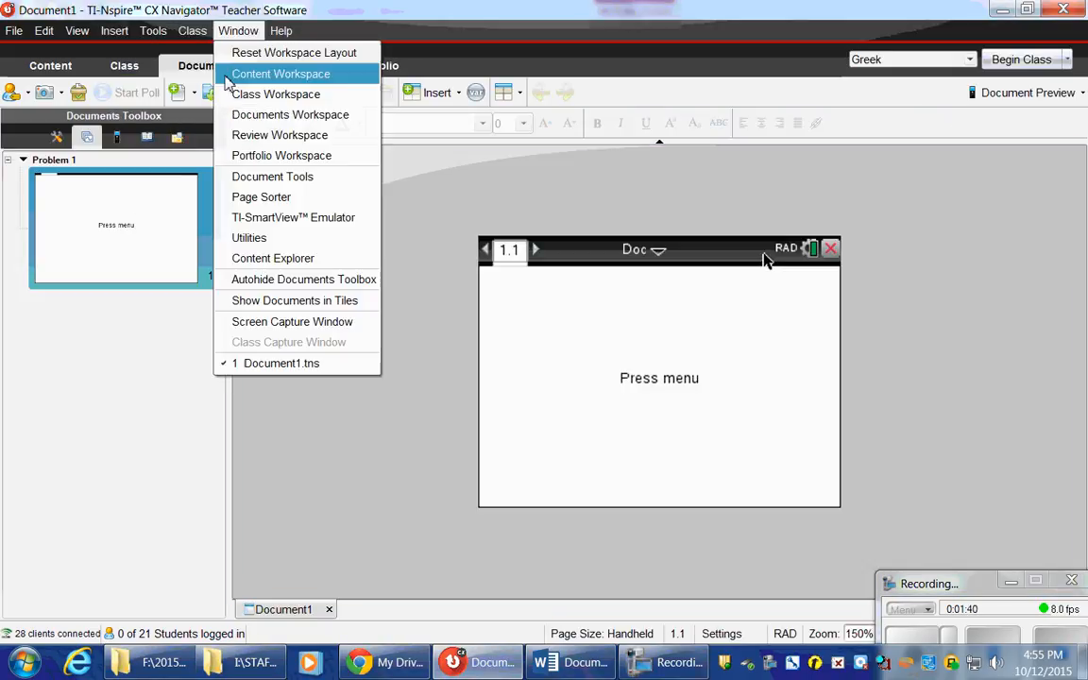
mouse_move(200, 57)
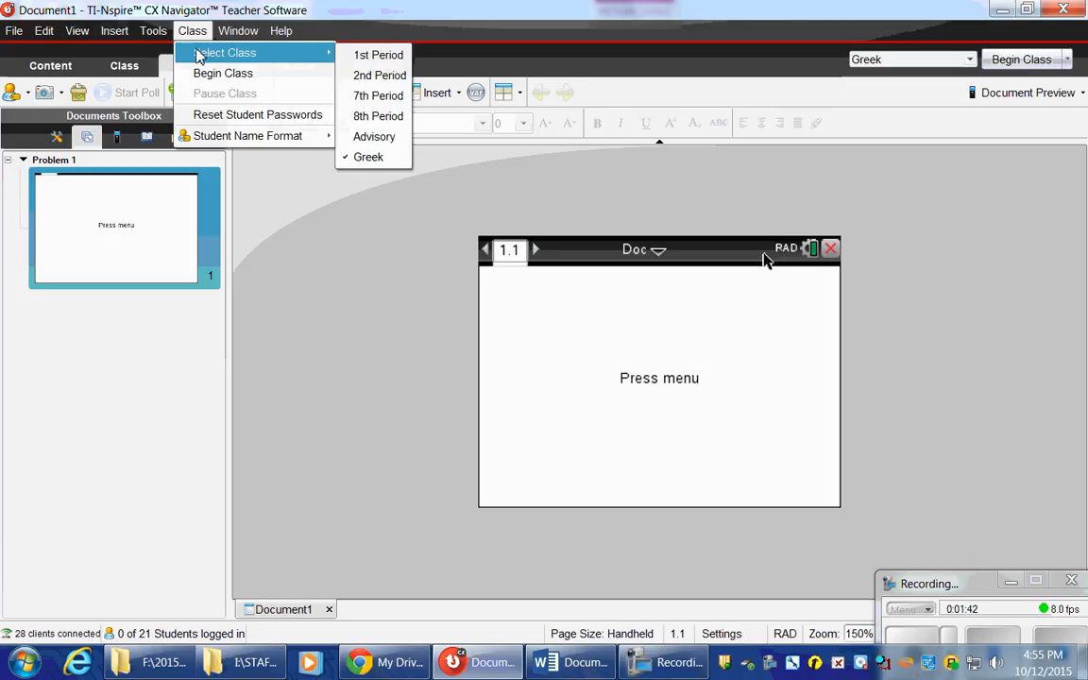
left_click(123, 66)
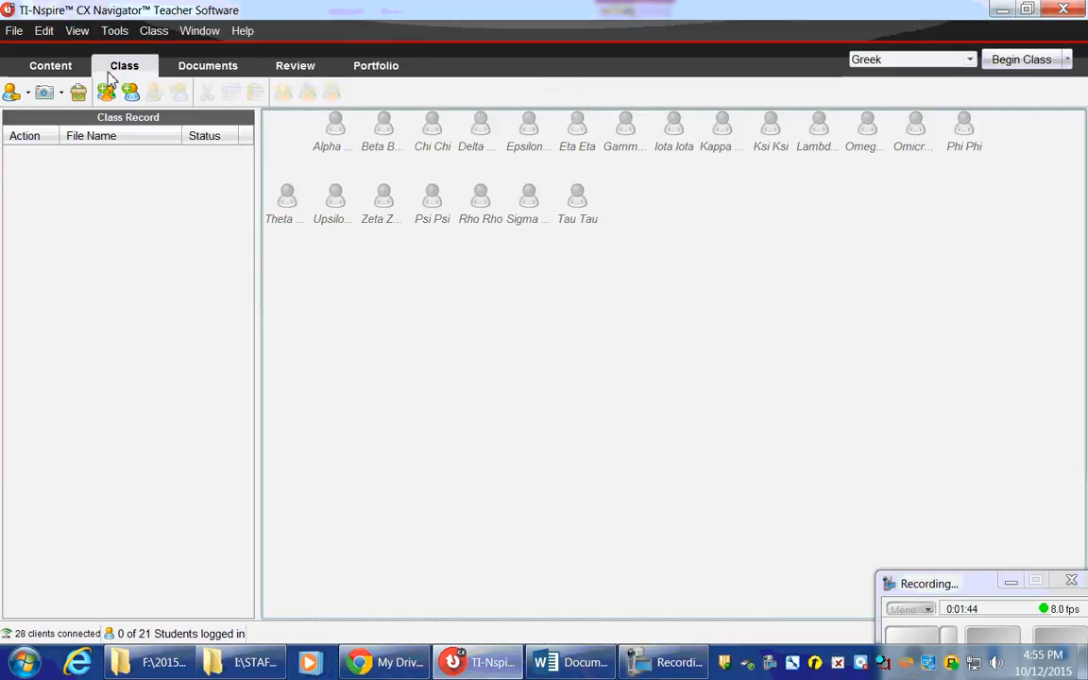
- Start adding classes with the option to upload a CSV file
left_click(154, 31)
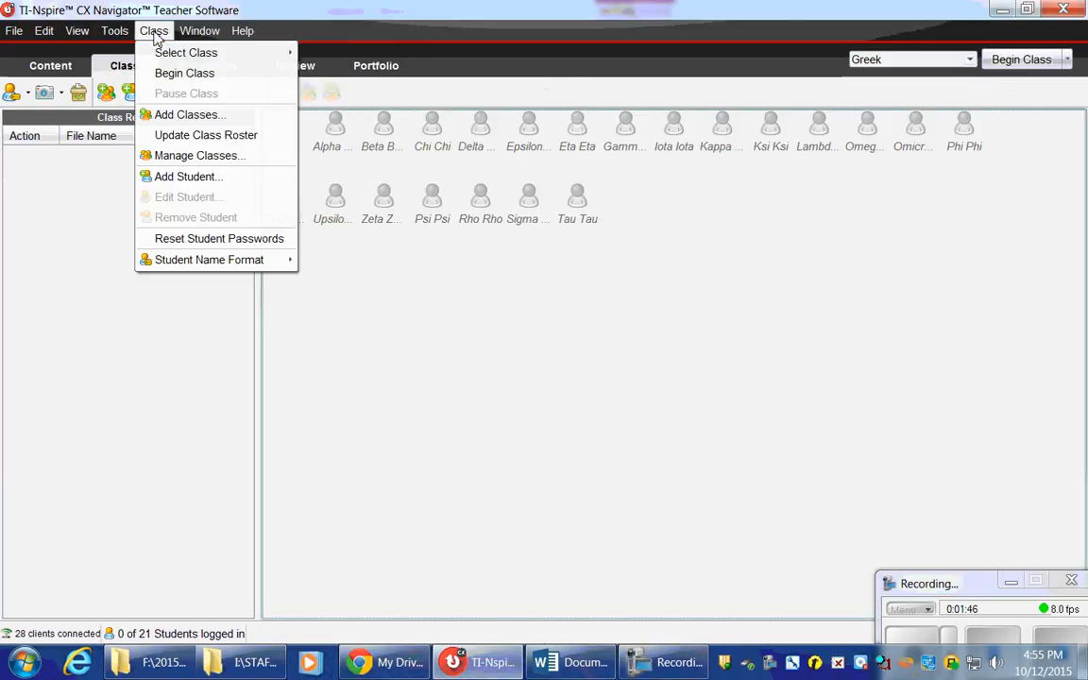
left_click(162, 112)
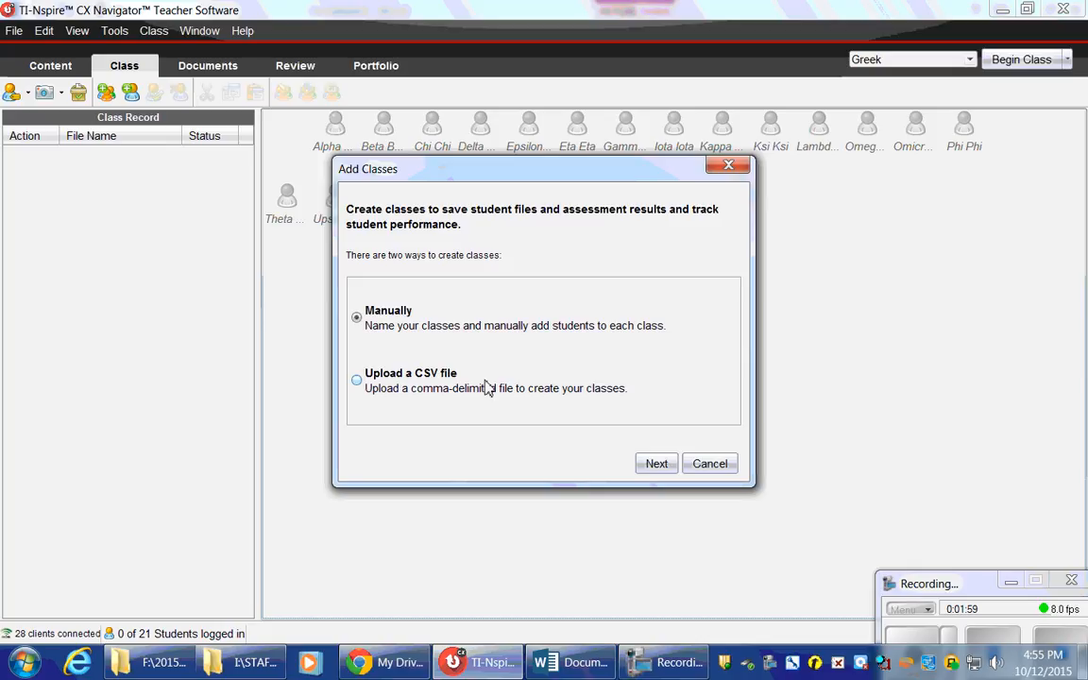
left_click(356, 379)
left_click(657, 464)
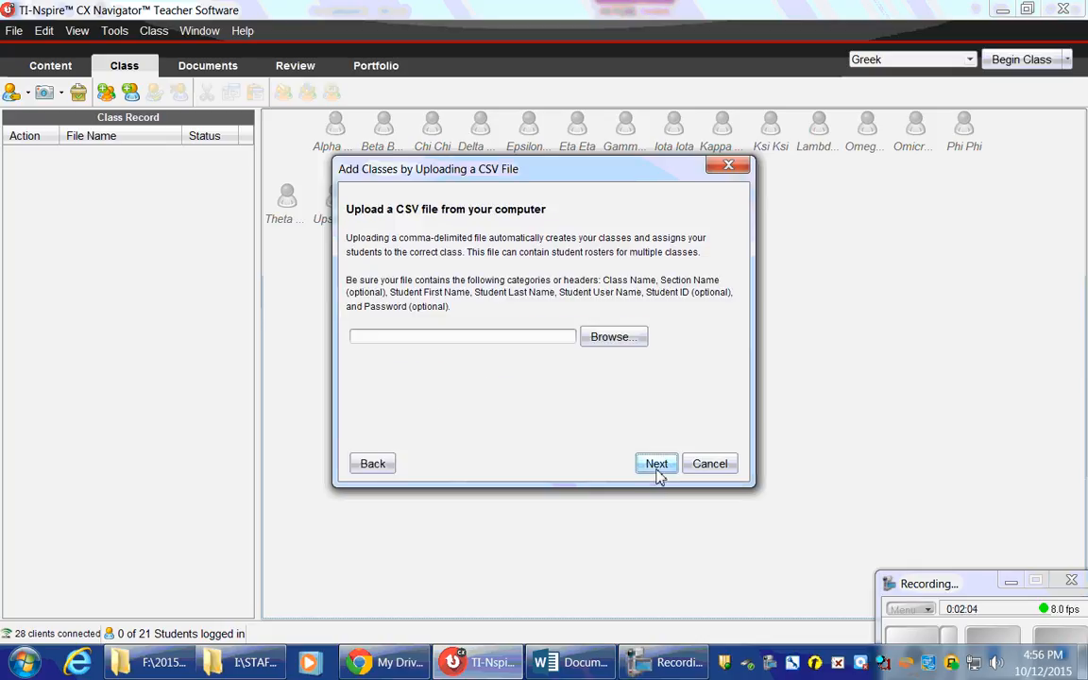
- Choose First Period.csv from the Desktop as the file to upload and proceed to the field mapping
left_click(596, 339)
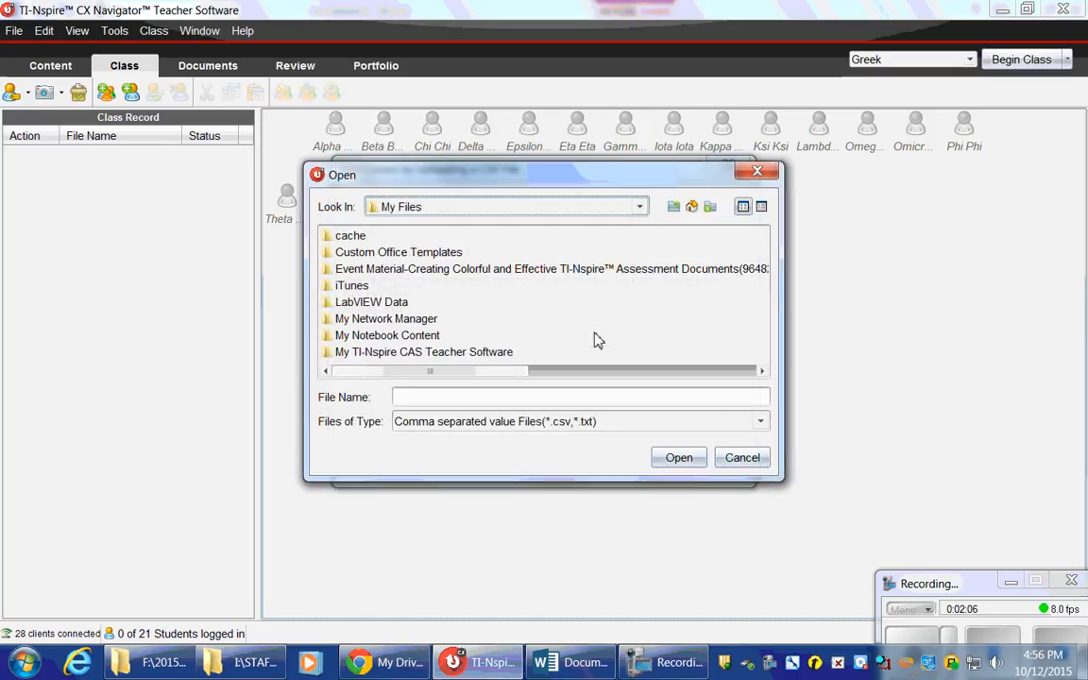
left_click(450, 210)
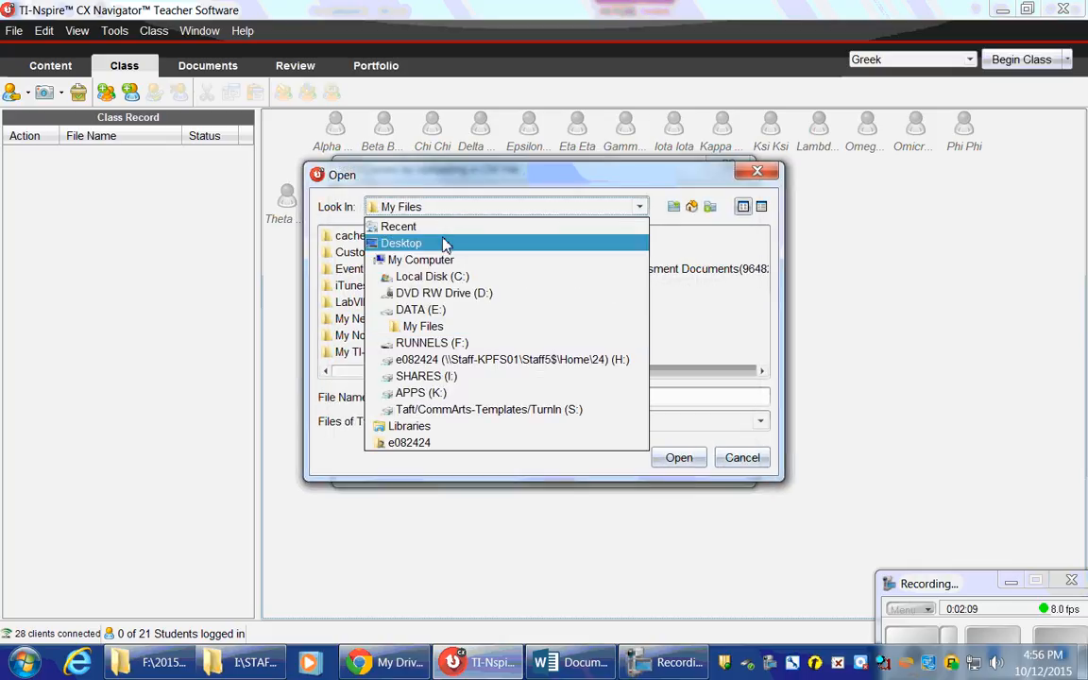
left_click(444, 244)
left_click(381, 337)
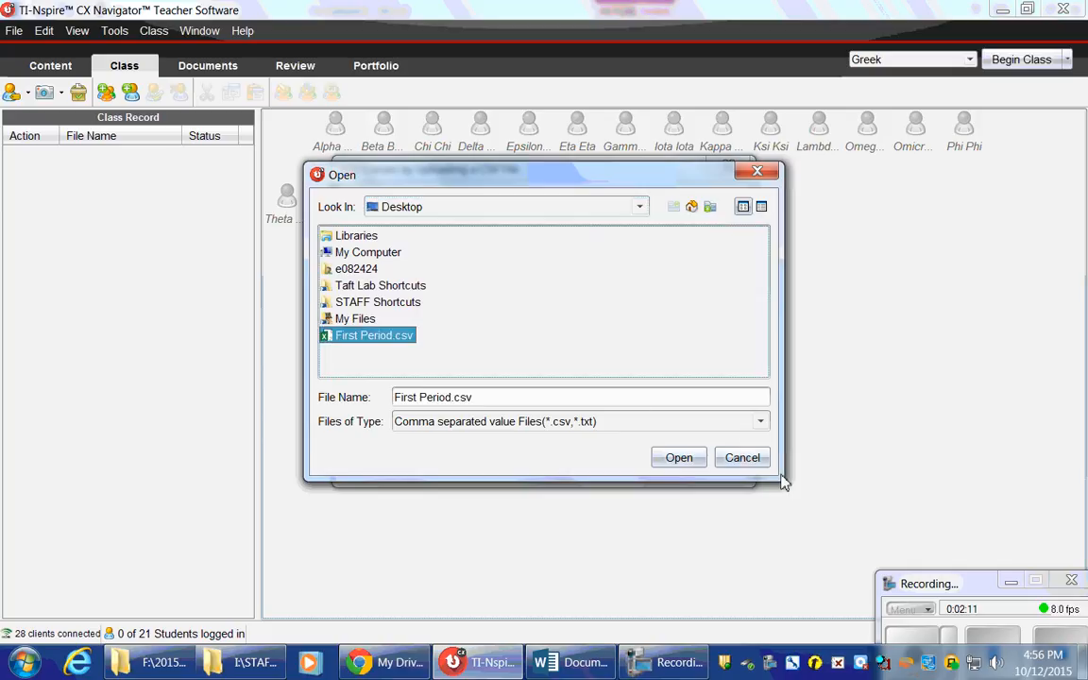
left_click(690, 459)
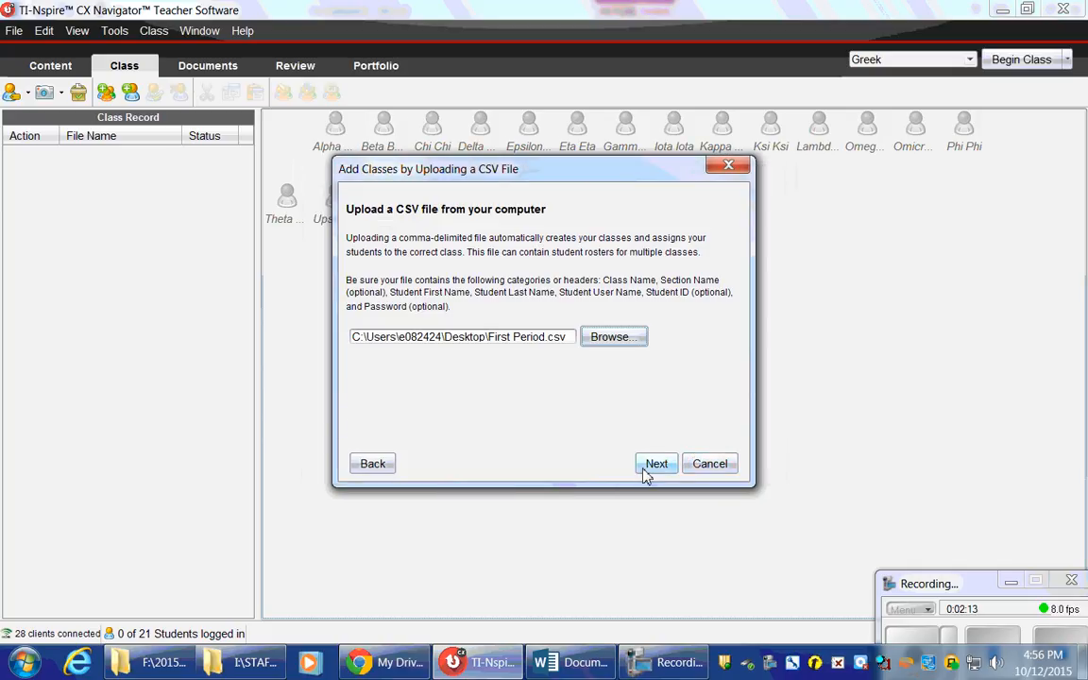
left_click(646, 469)
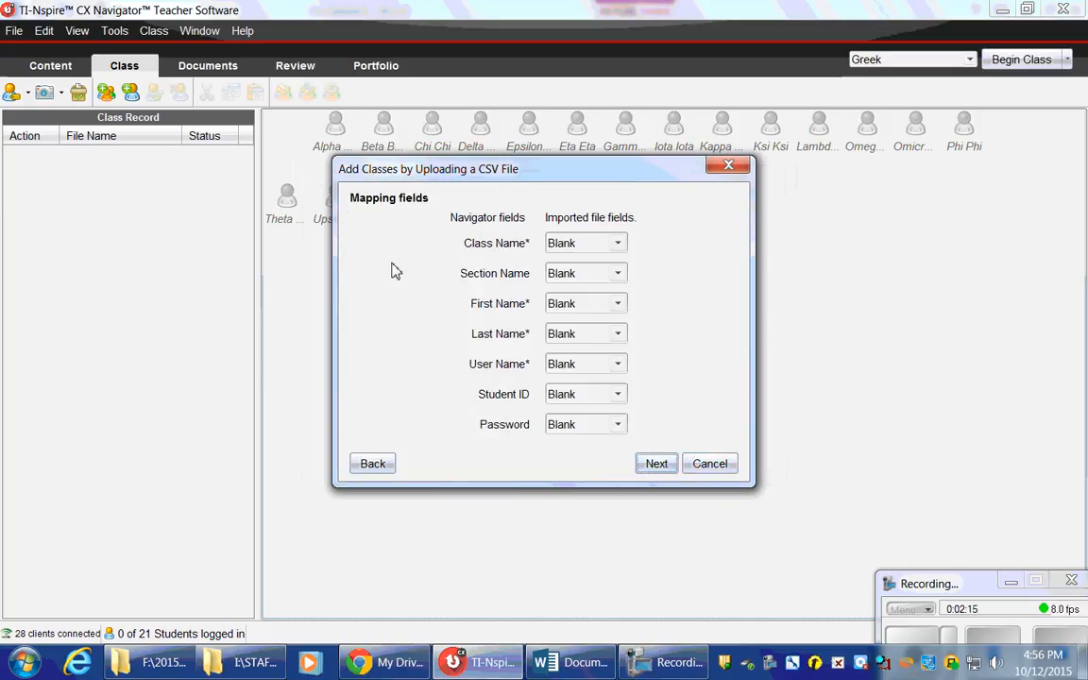
- Map the Class Name field to Class Name, First Name to First and Last Name to Last from the imported file
left_click(609, 242)
left_click(578, 280)
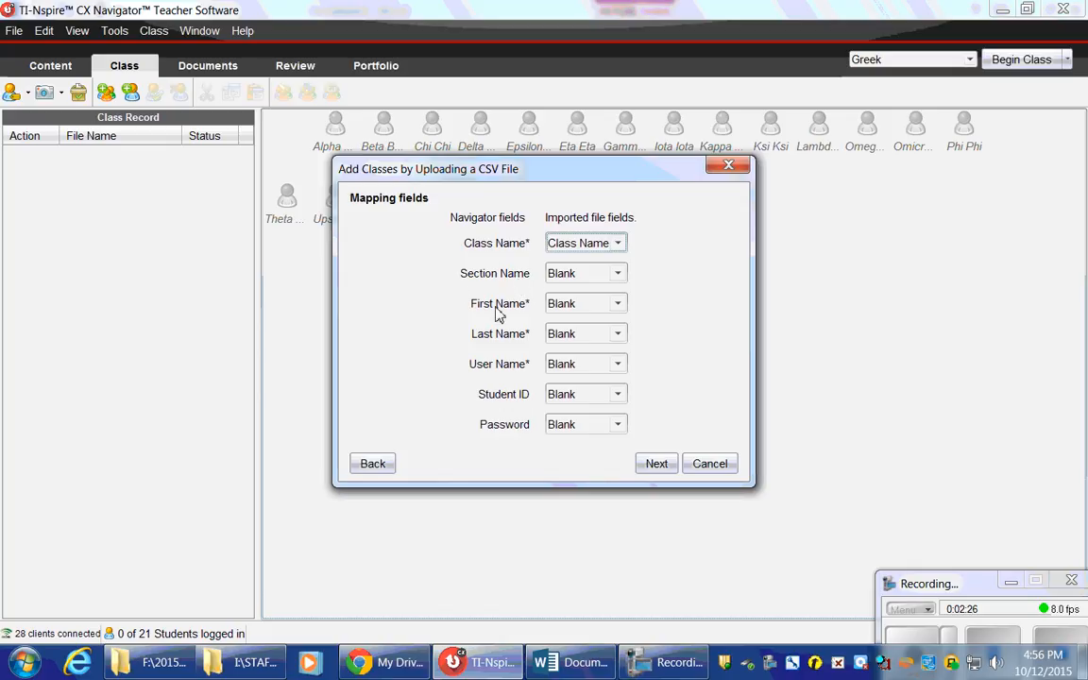
left_click(618, 304)
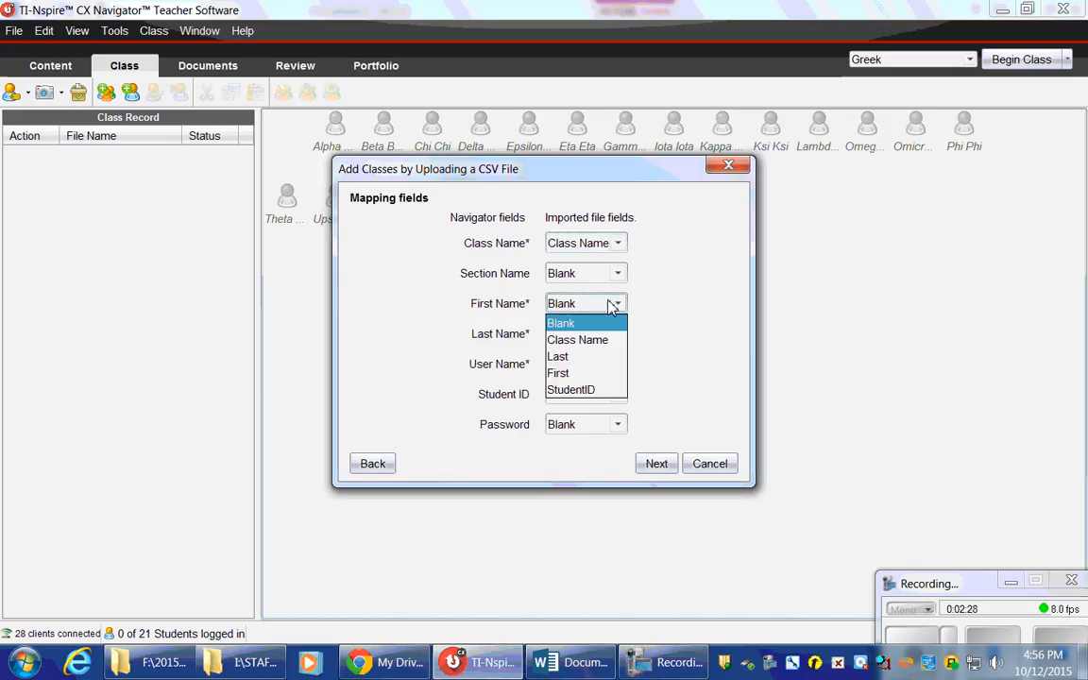
left_click(596, 379)
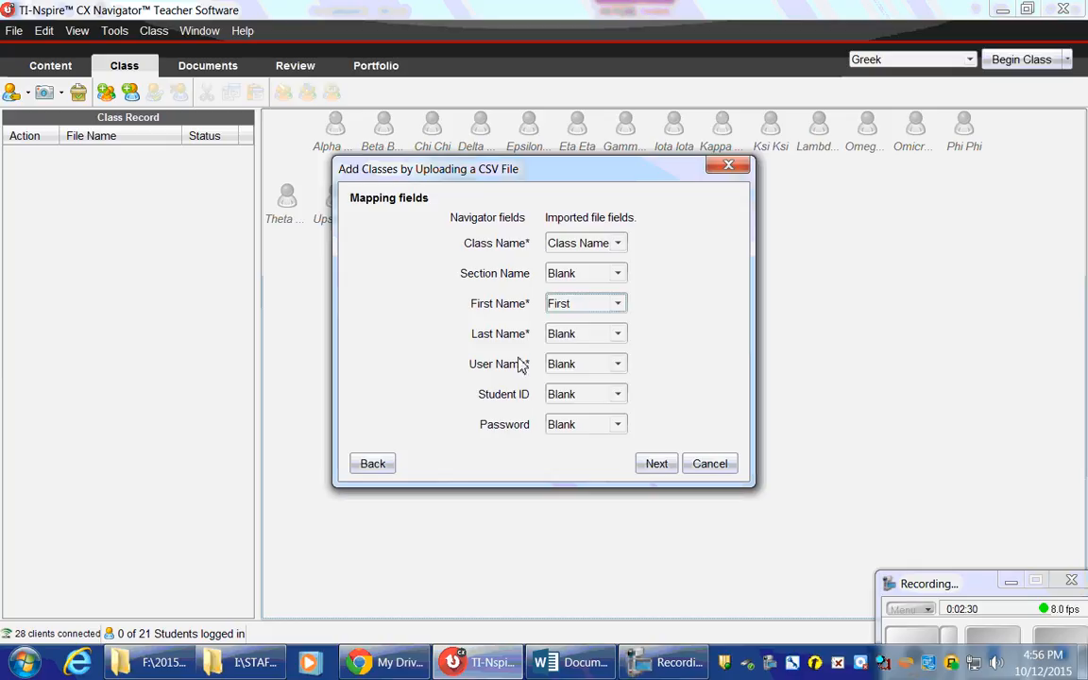
left_click(574, 336)
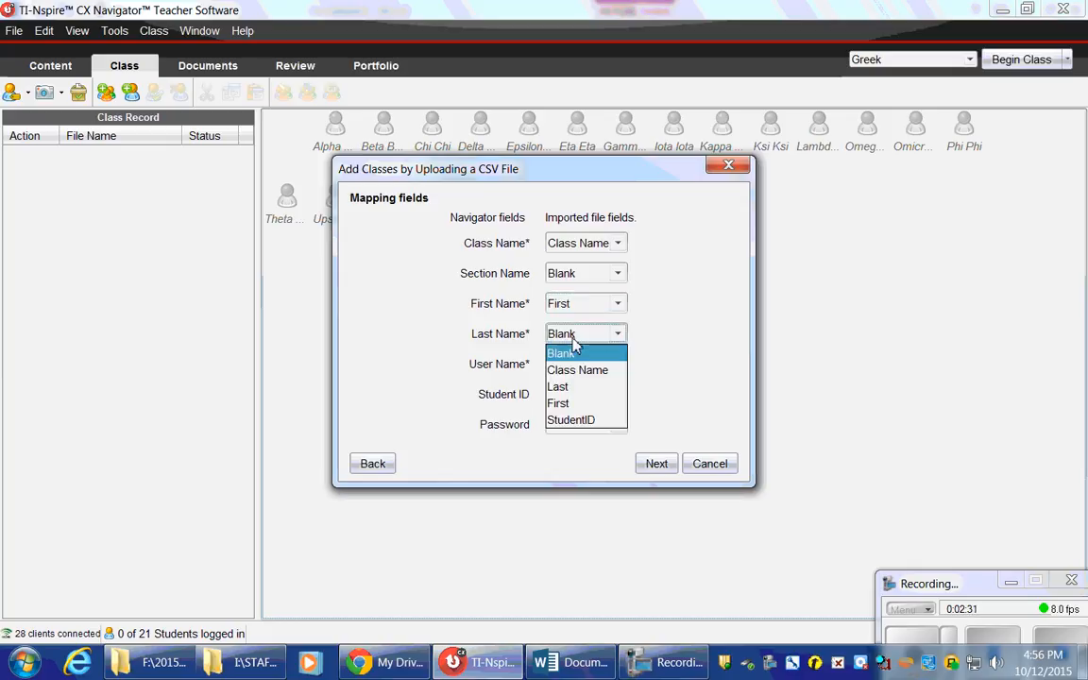
left_click(578, 388)
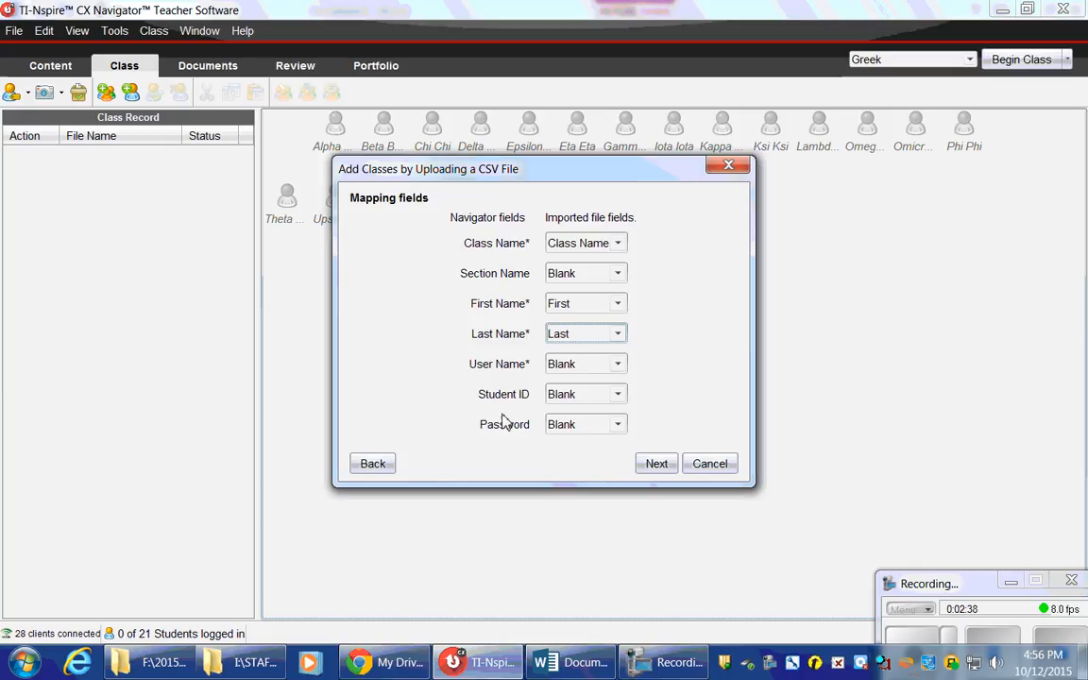
- Map the User Name, Student ID and Password fields all to the imported StudentID column
left_click(591, 368)
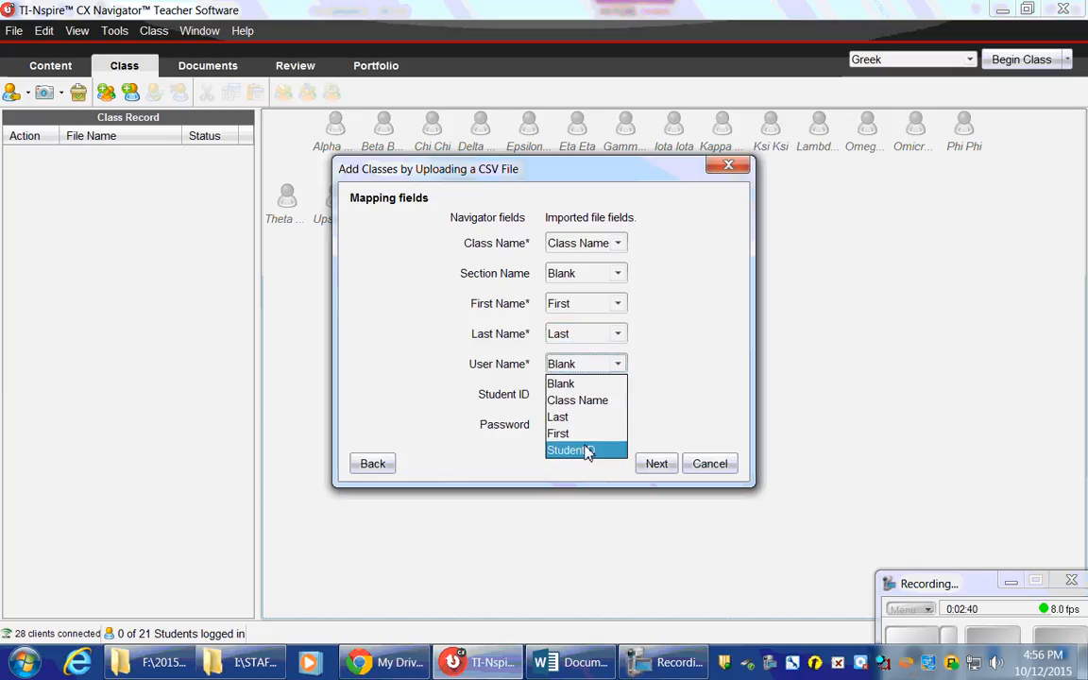
left_click(585, 450)
left_click(598, 397)
left_click(588, 479)
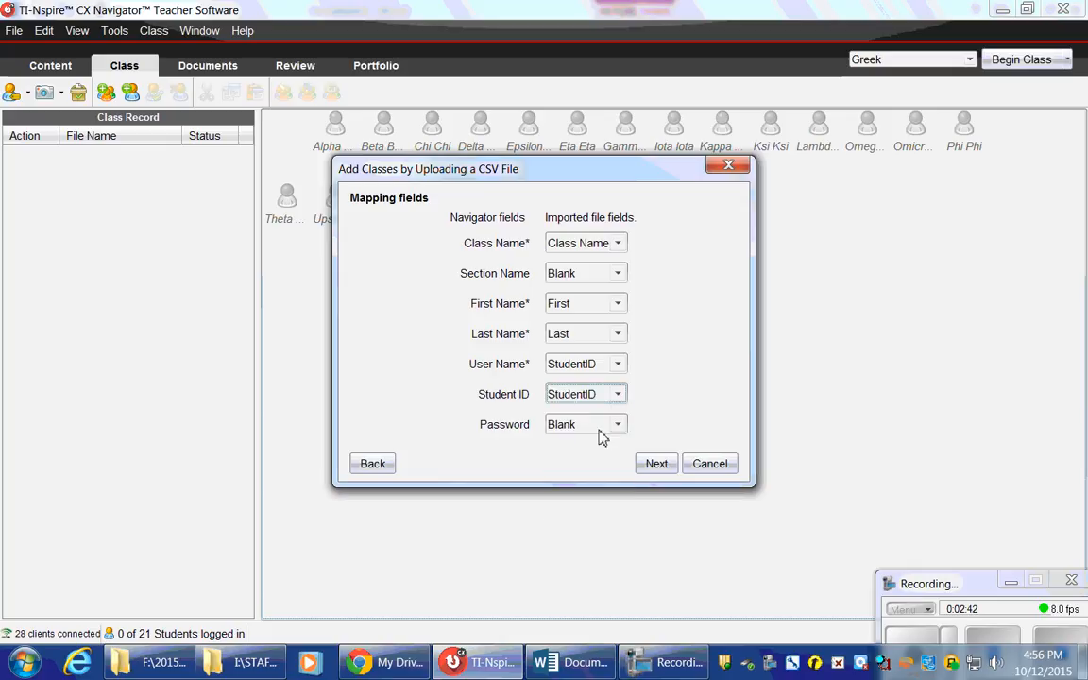
left_click(597, 427)
left_click(588, 511)
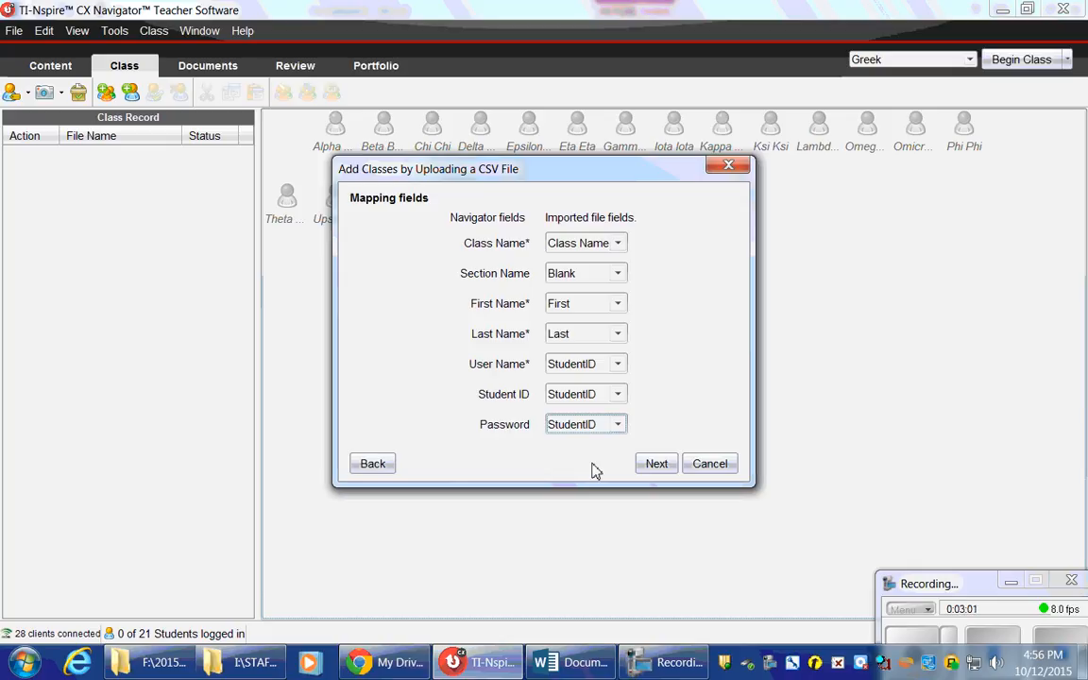
- Complete the CSV import to create the class, and select First Period as the class to display
left_click(650, 472)
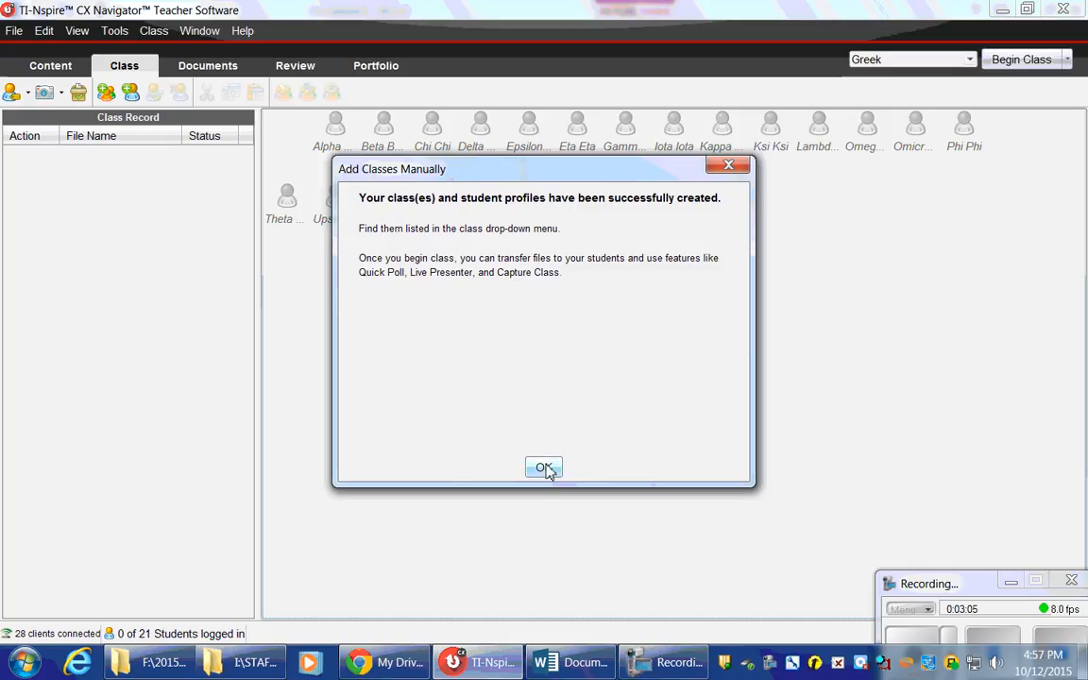
left_click(545, 468)
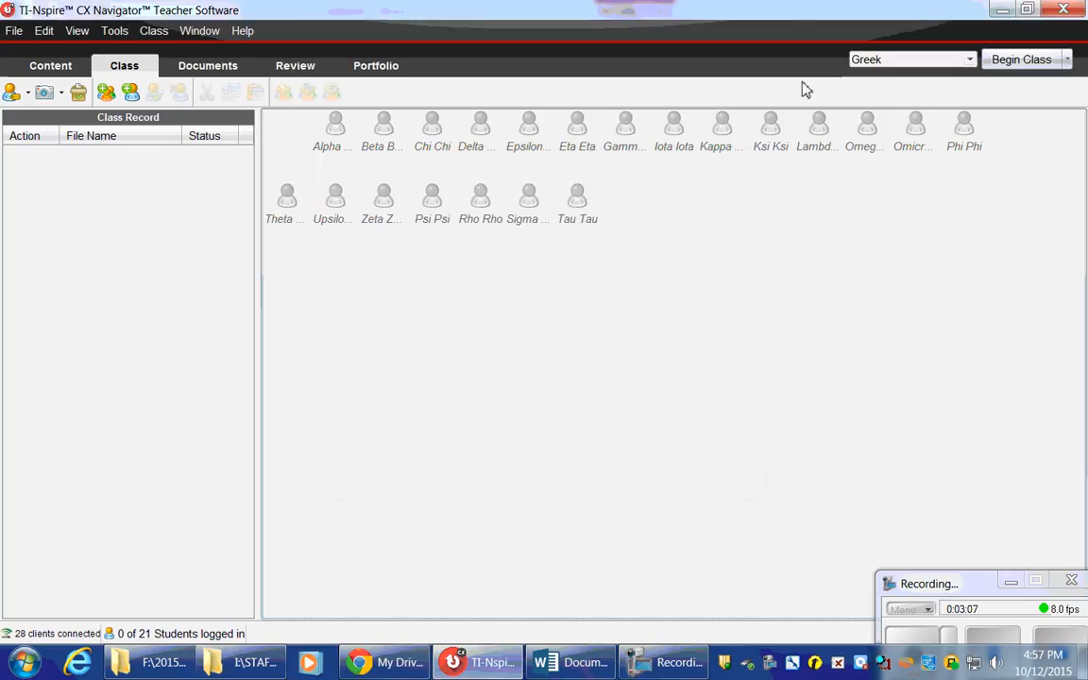
left_click(911, 60)
left_click(902, 160)
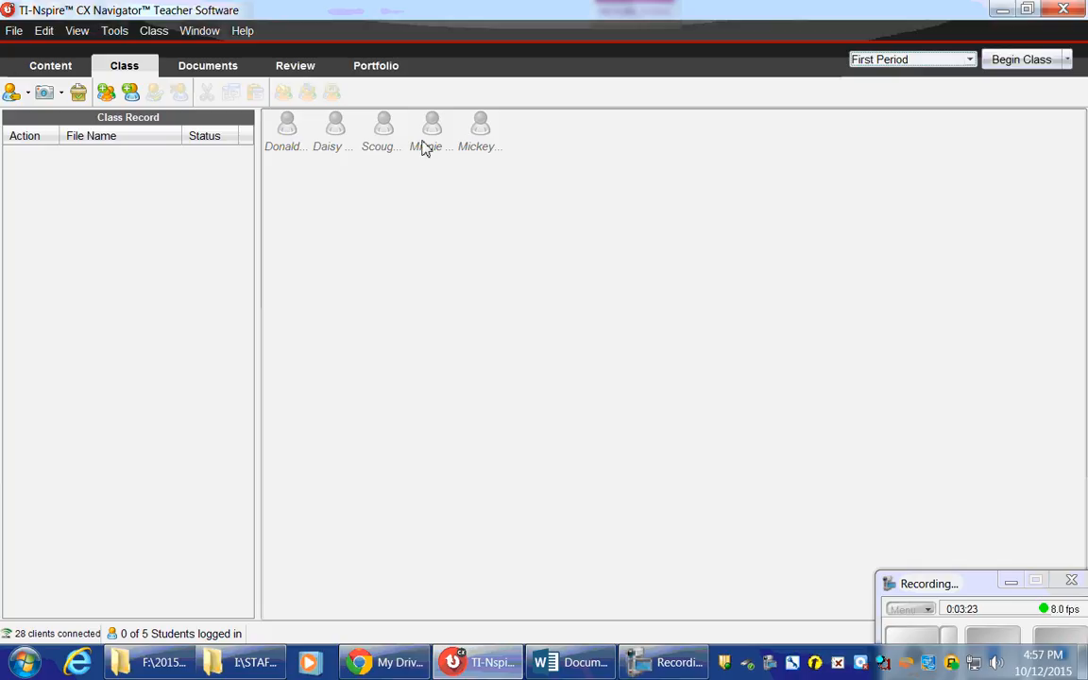
left_click(15, 31)
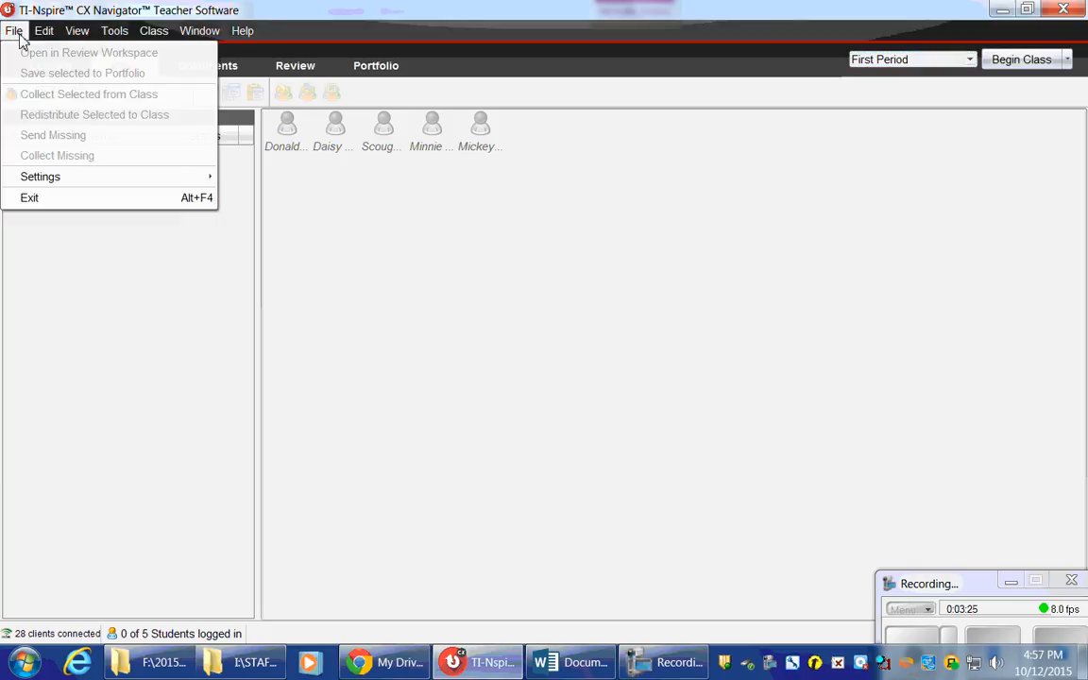
mouse_move(44, 179)
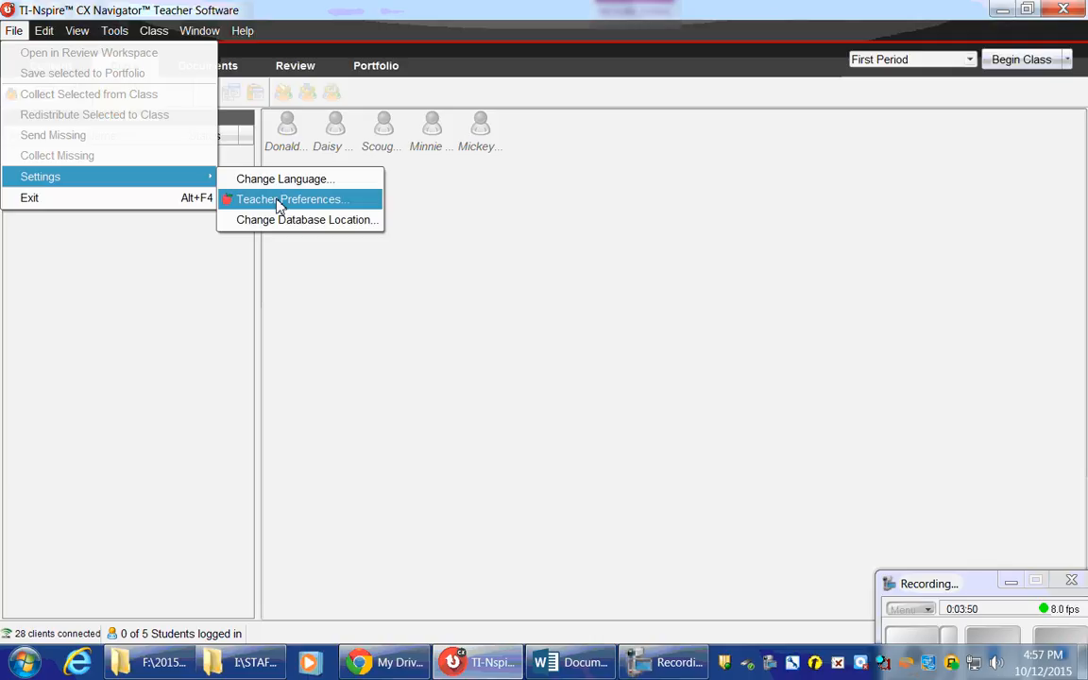
left_click(609, 189)
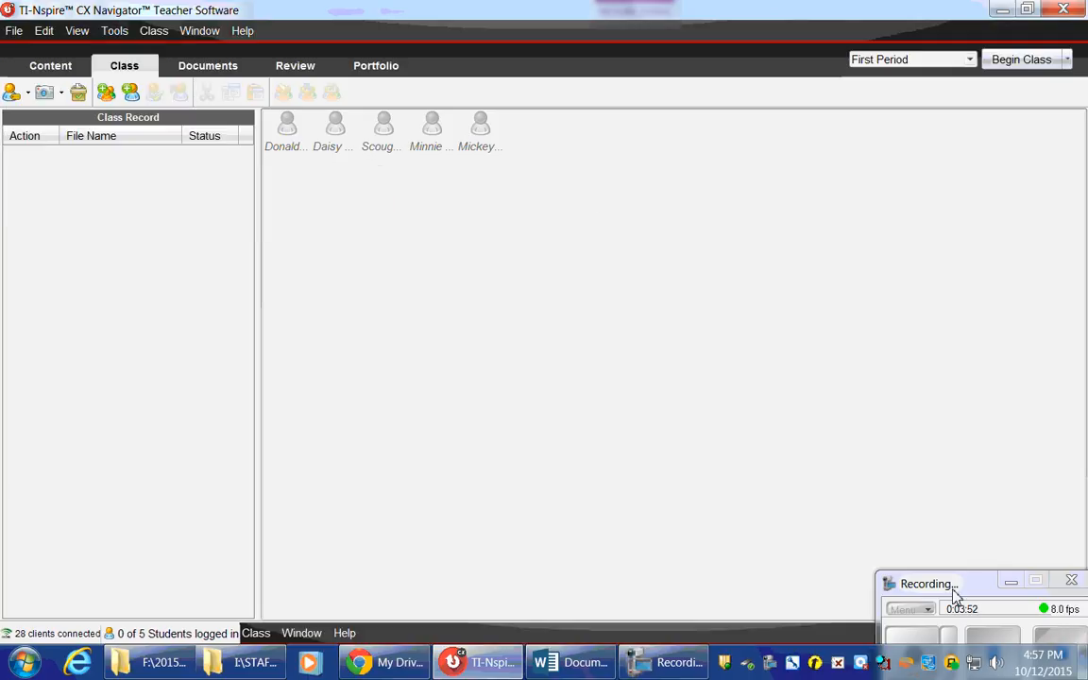